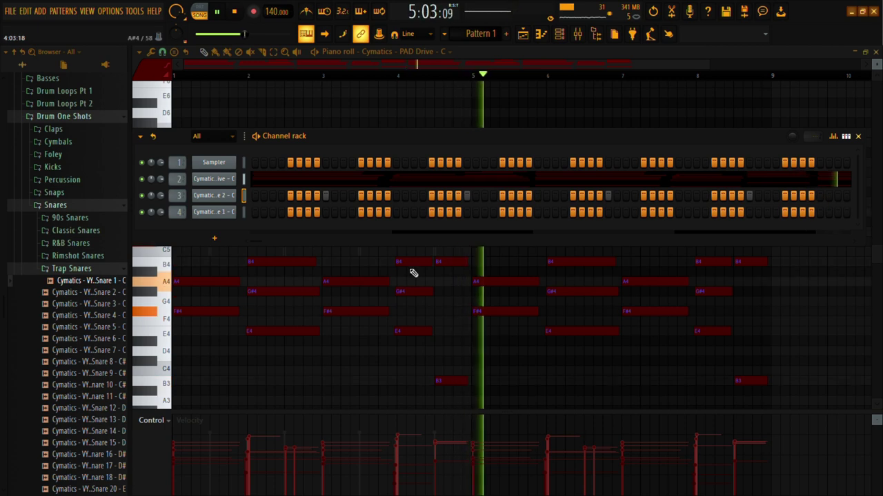
Step: In the piano roll of VYPR Trap Snare 2, add C5 notes in the middle of bars 5 and 6
{"action": "left_click", "coordinate": [245, 198]}
{"action": "key", "text": "F7"}
{"action": "key", "text": "space"}
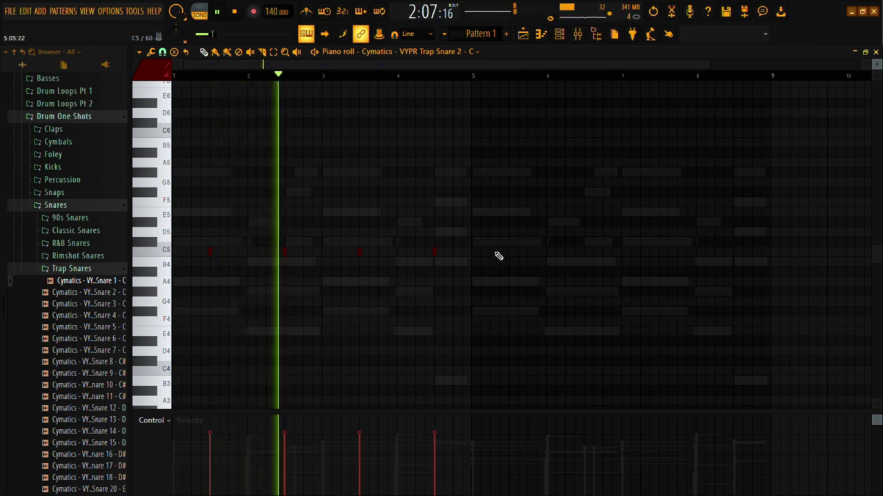
{"action": "left_click", "coordinate": [512, 252]}
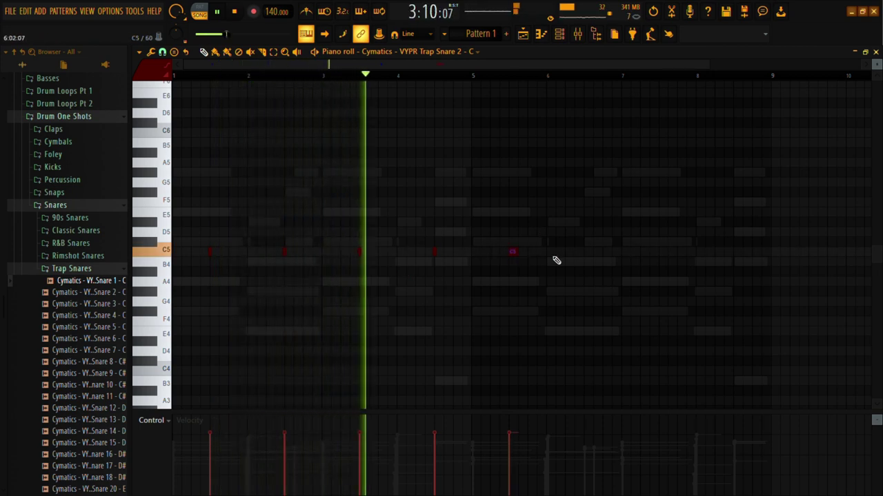
{"action": "left_click_drag", "start_coordinate": [517, 254], "coordinate": [530, 255]}
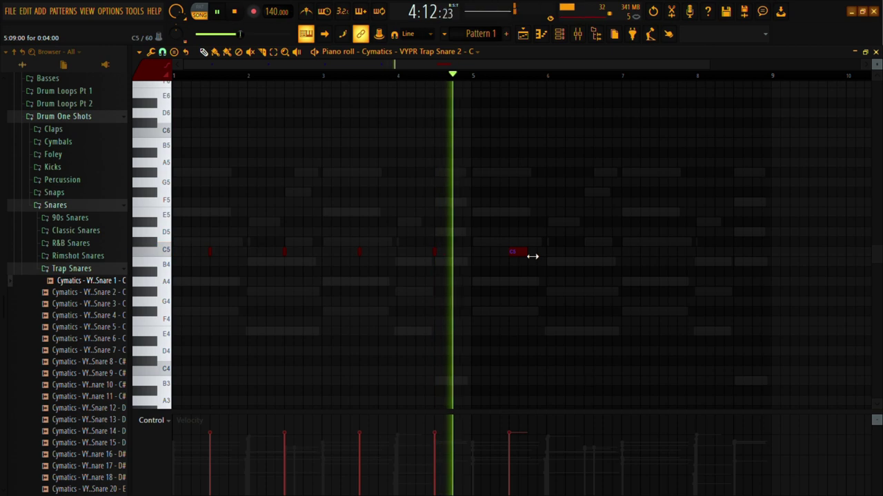
{"action": "left_click", "coordinate": [587, 252]}
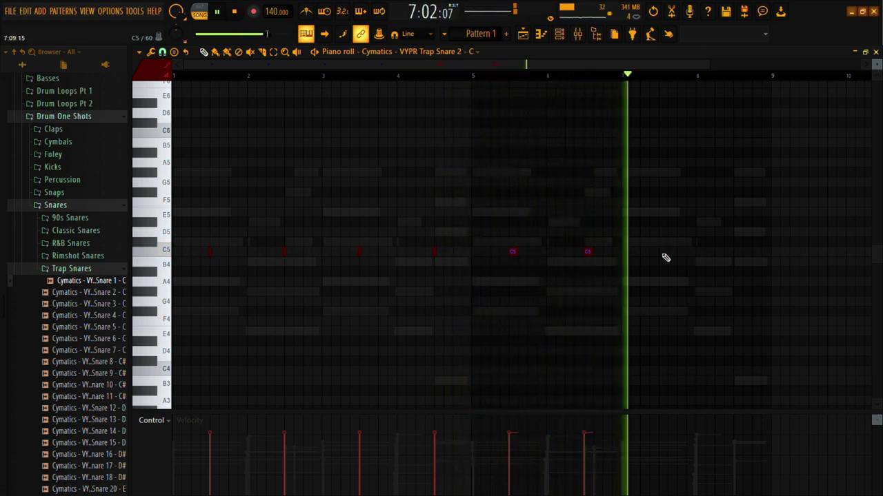
Step: Add a C5 snare note at 7:09 and another at 8:05
{"action": "key", "text": "space"}
{"action": "key", "text": "space"}
{"action": "right_click", "coordinate": [653, 253]}
{"action": "left_click", "coordinate": [662, 256]}
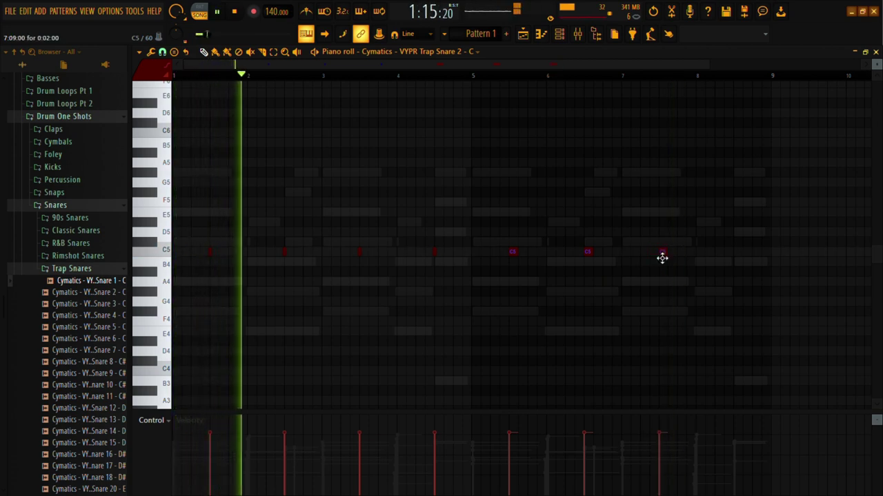
{"action": "left_click", "coordinate": [721, 255]}
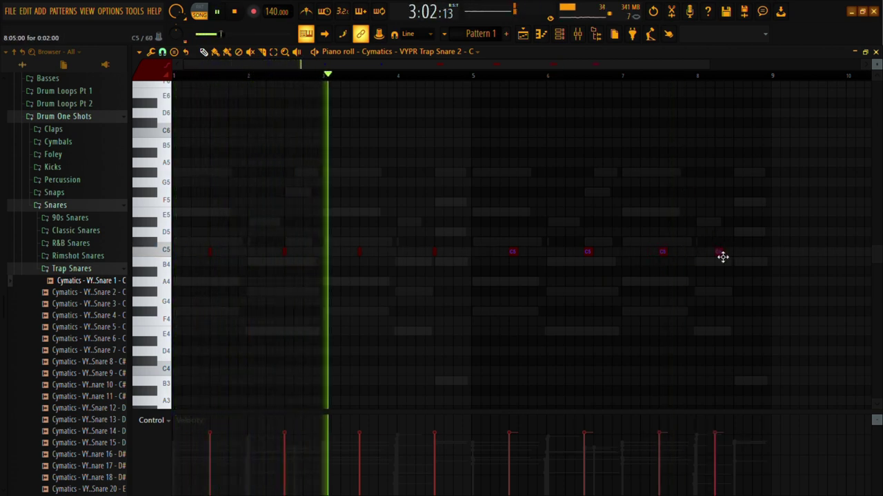
Step: Lower the volume of mixer track Insert 3 to about -3.9 dB
{"action": "left_click", "coordinate": [578, 34]}
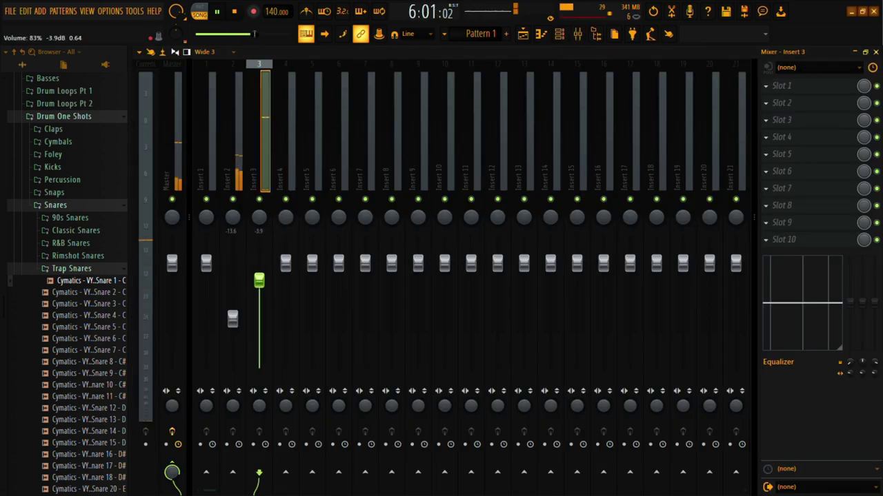
{"action": "left_click", "coordinate": [576, 35]}
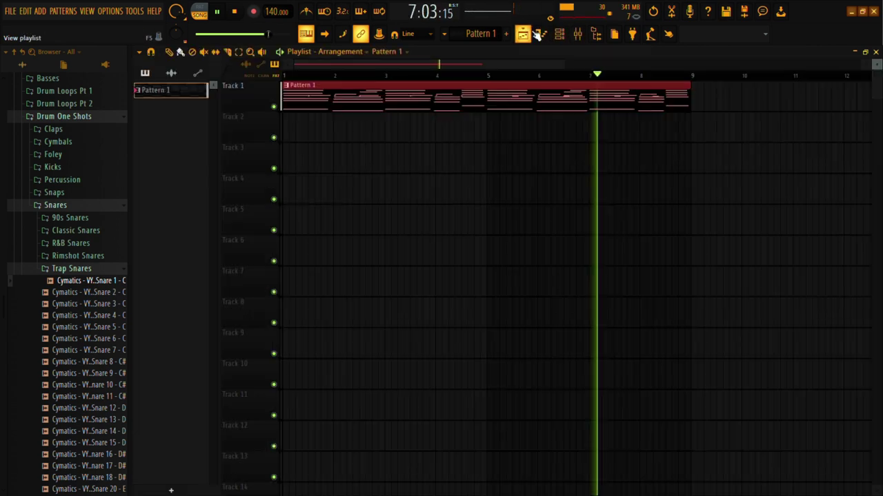
Step: Shift the bar 8 note of VYPR Trap Snare 2 to 8:09 in its piano roll
{"action": "left_click", "coordinate": [561, 36]}
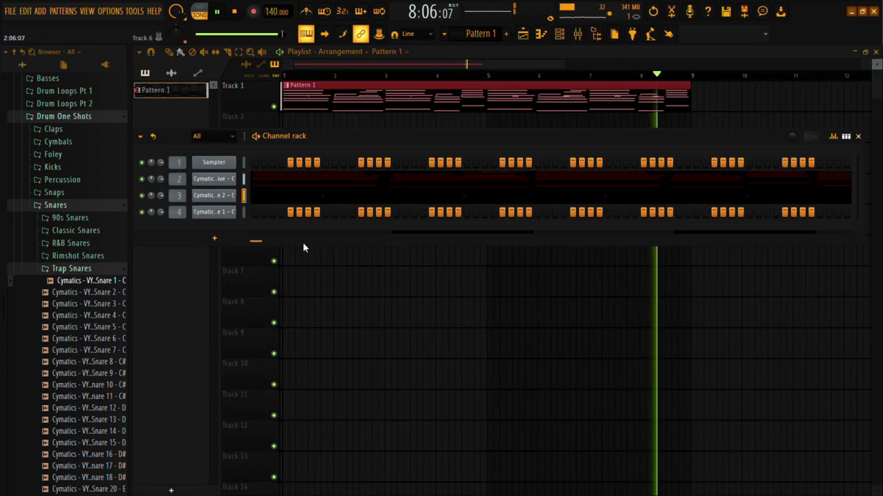
{"action": "left_click", "coordinate": [541, 197]}
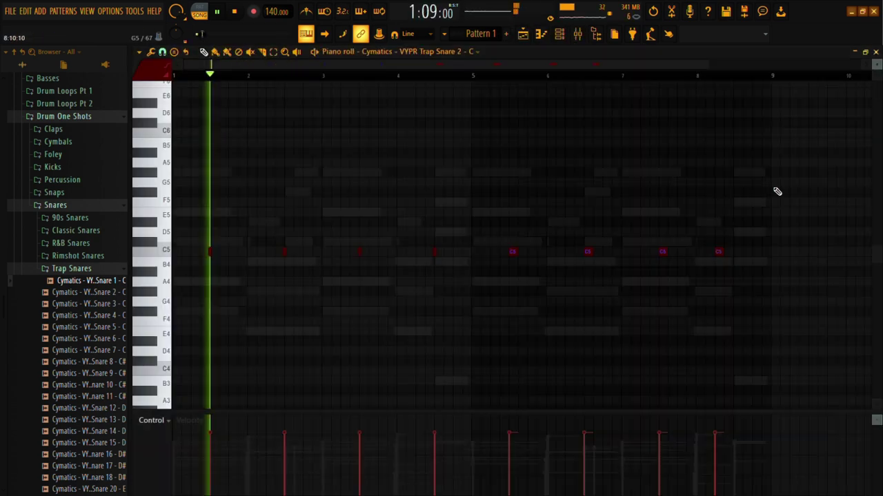
{"action": "left_click_drag", "start_coordinate": [724, 259], "coordinate": [730, 254]}
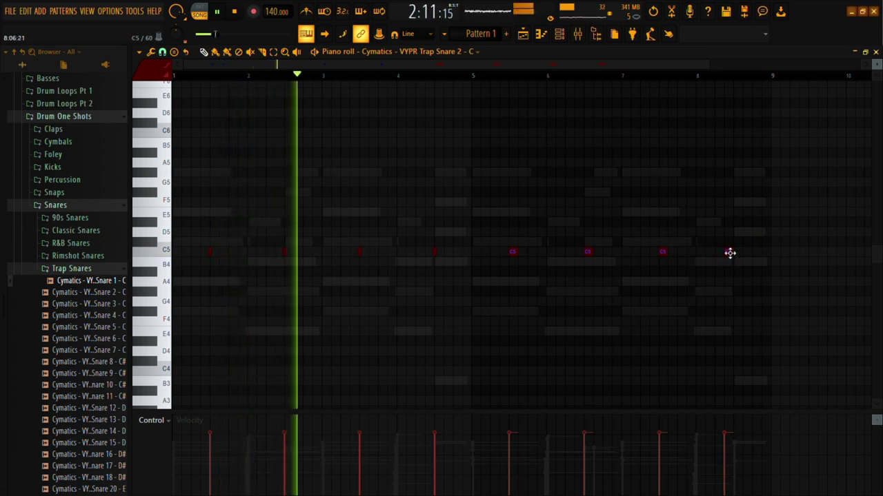
{"action": "left_click", "coordinate": [687, 76]}
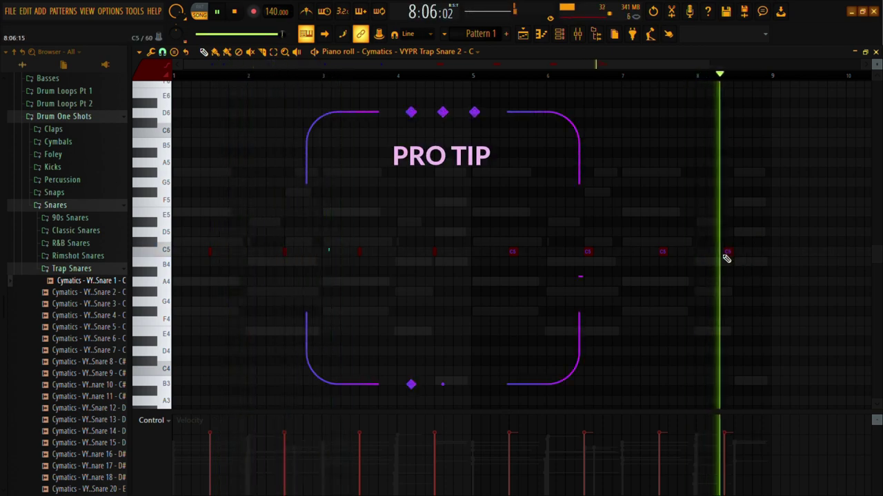
{"action": "left_click_drag", "start_coordinate": [731, 254], "coordinate": [740, 256]}
{"action": "key", "text": "space"}
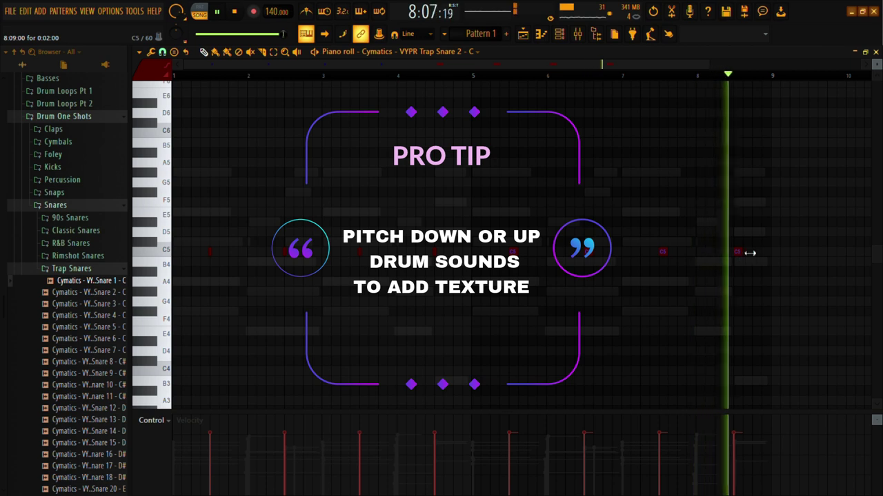
Step: Transpose all VYPR Trap Snare 2 notes down to B4
{"action": "key", "text": "shift+Down"}
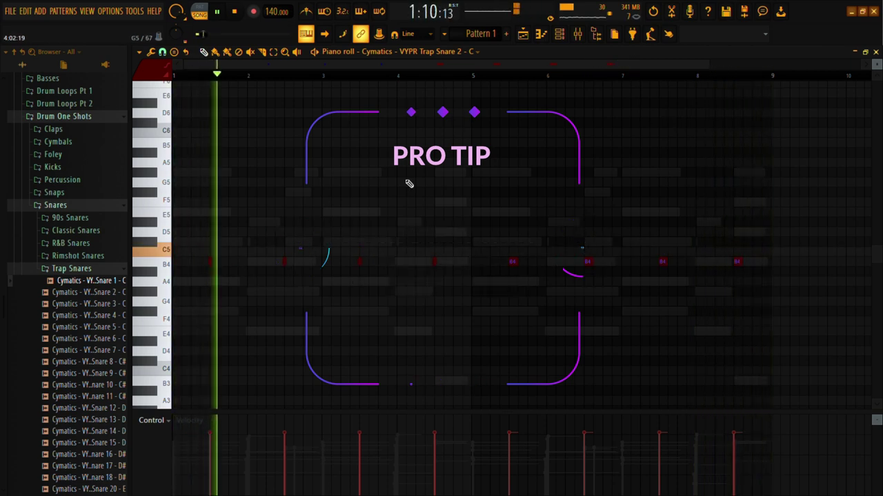
{"action": "key", "text": "shift+Down"}
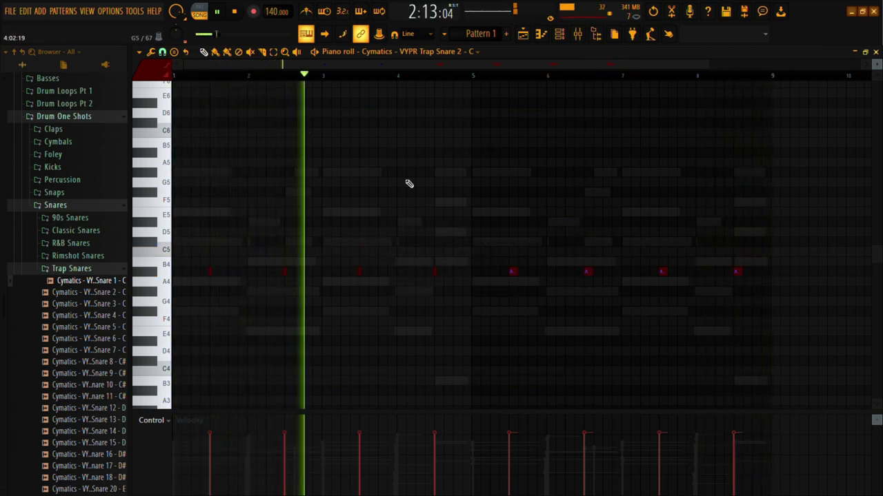
{"action": "scroll", "coordinate": [409, 184], "scroll_direction": "down", "scroll_amount": 3}
{"action": "key", "text": "shift+Down"}
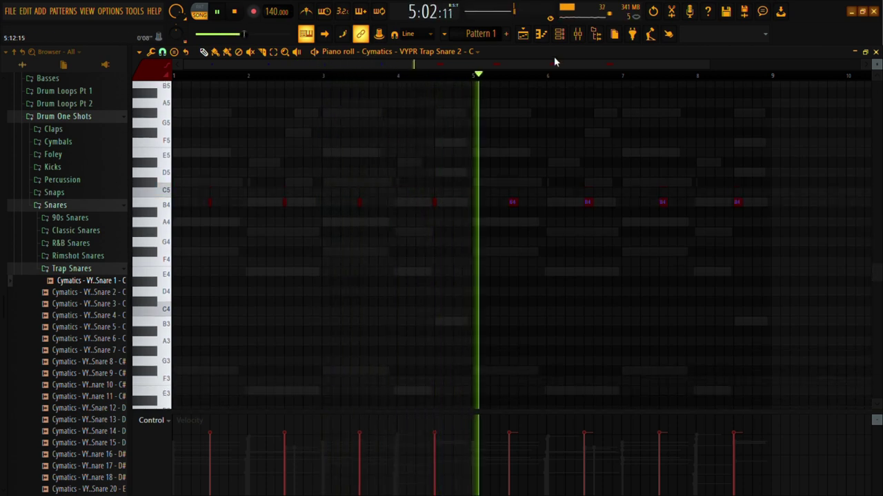
Step: Add a VYPR Trap Snare 1 hit at 2:15 in the channel rack's step sequence
{"action": "left_click", "coordinate": [560, 34]}
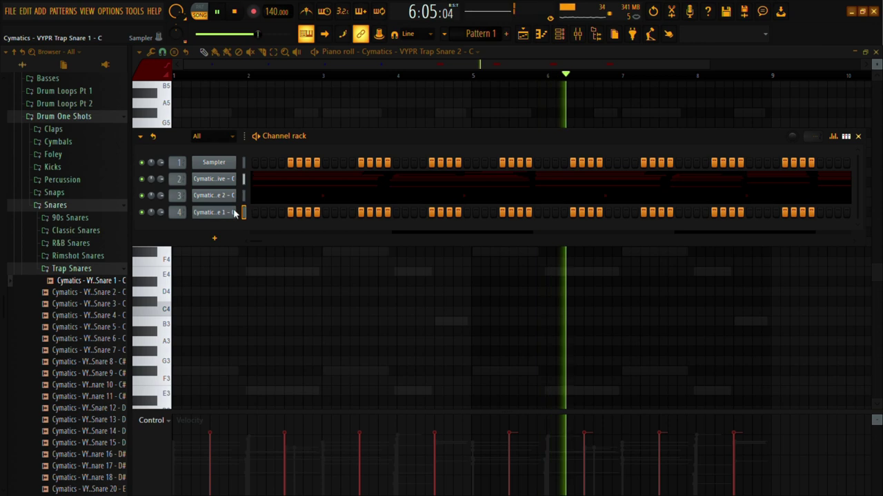
{"action": "key", "text": "F7"}
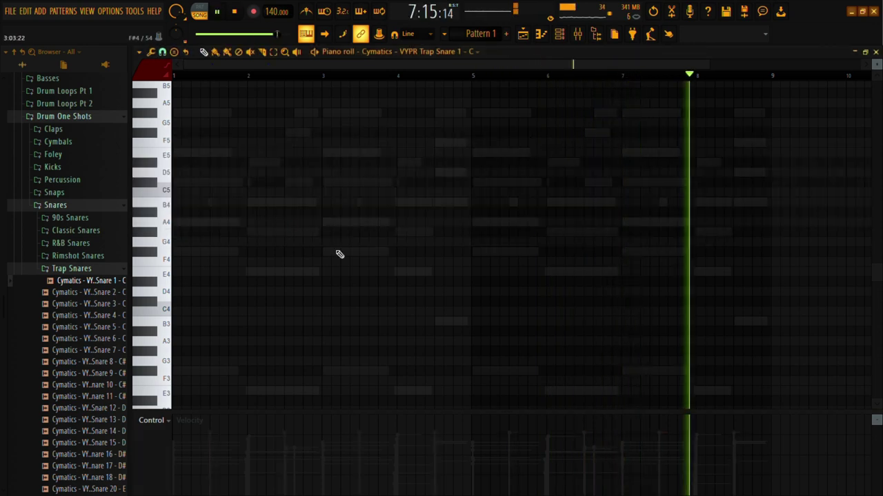
{"action": "left_click", "coordinate": [236, 13]}
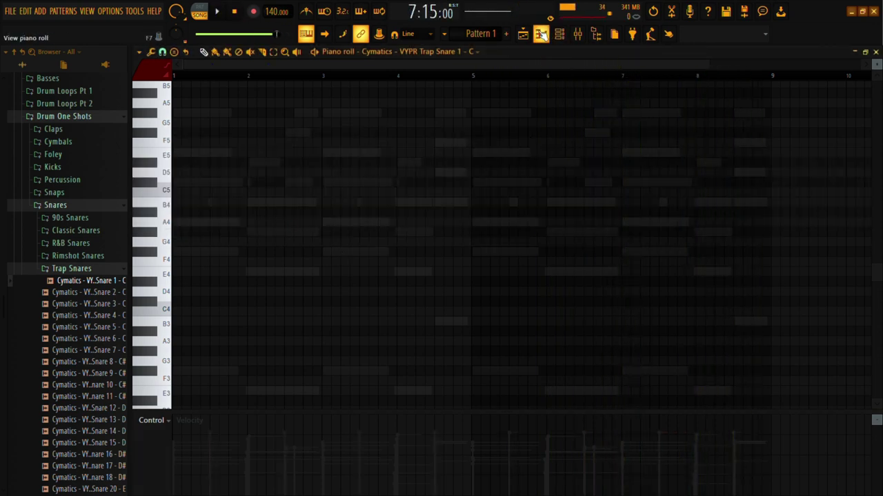
{"action": "left_click", "coordinate": [559, 34]}
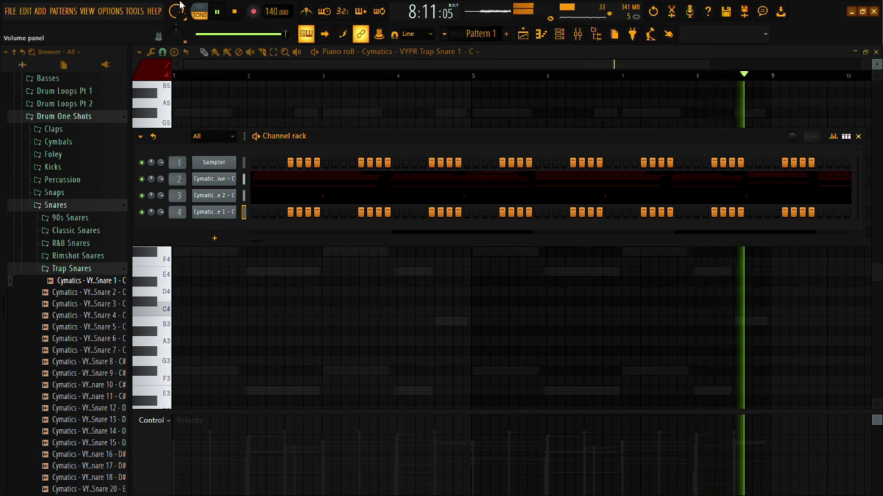
{"action": "key", "text": "space"}
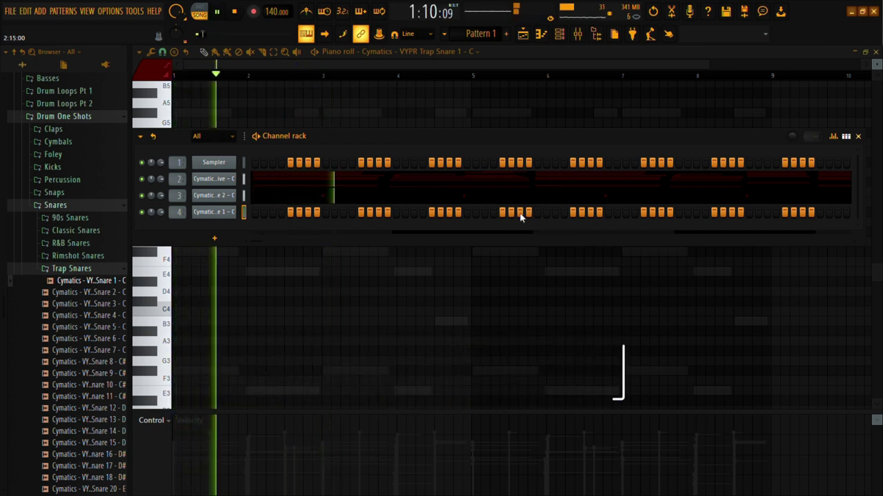
Step: Lower the volume of mixer track Insert 4 to about -13.9 dB
{"action": "left_click", "coordinate": [585, 33]}
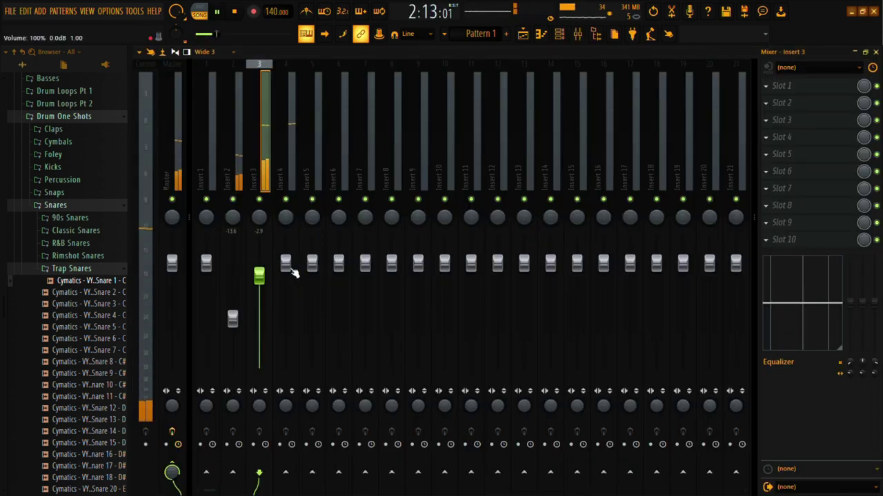
{"action": "left_click_drag", "start_coordinate": [286, 264], "coordinate": [286, 305]}
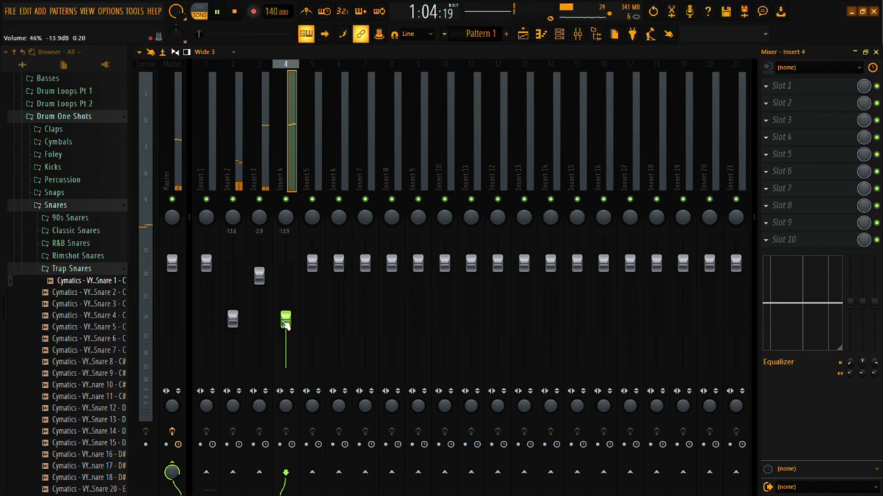
{"action": "left_click", "coordinate": [524, 33]}
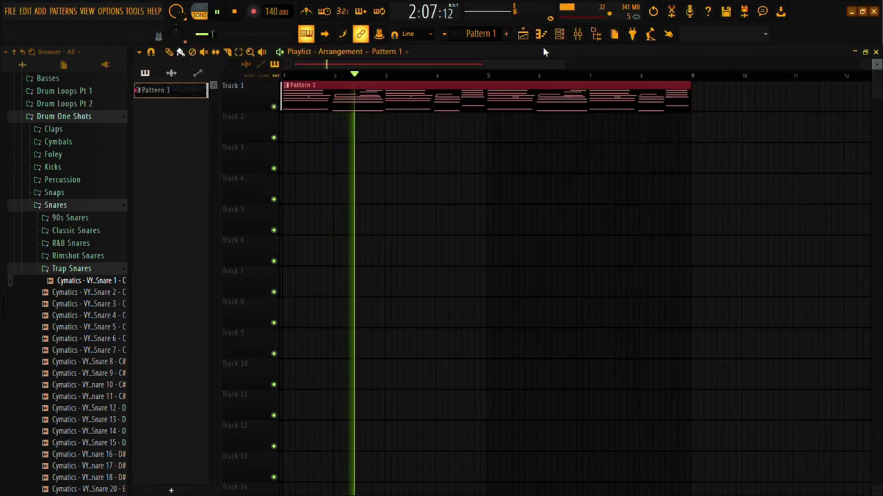
{"action": "left_click", "coordinate": [559, 34]}
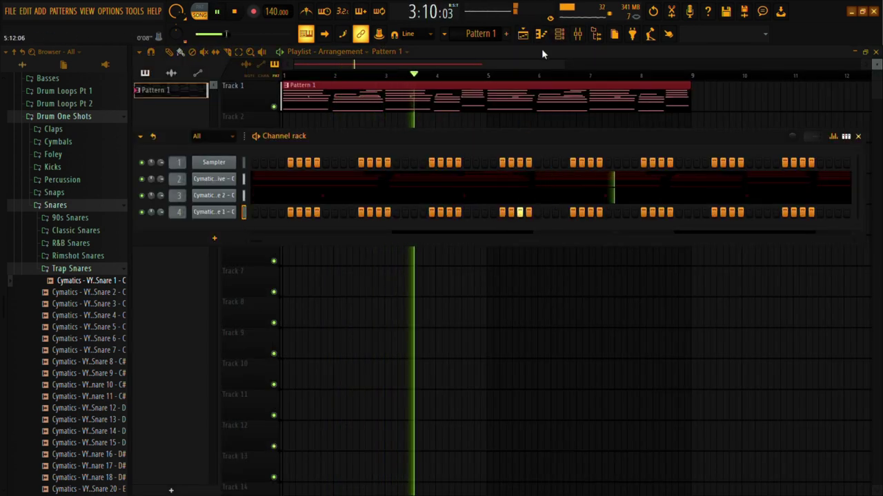
{"action": "left_click", "coordinate": [564, 38]}
{"action": "left_click", "coordinate": [575, 39]}
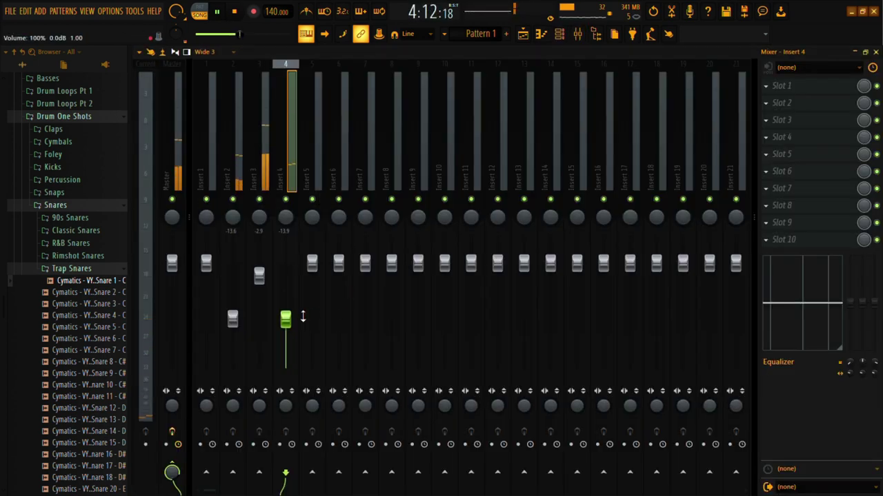
Step: In VYPR Trap Snare 1's piano roll, add notes near the ends of bars 5 and 7 and at 8:03, and transpose all notes down to G#4
{"action": "left_click", "coordinate": [522, 33]}
{"action": "left_click", "coordinate": [559, 34]}
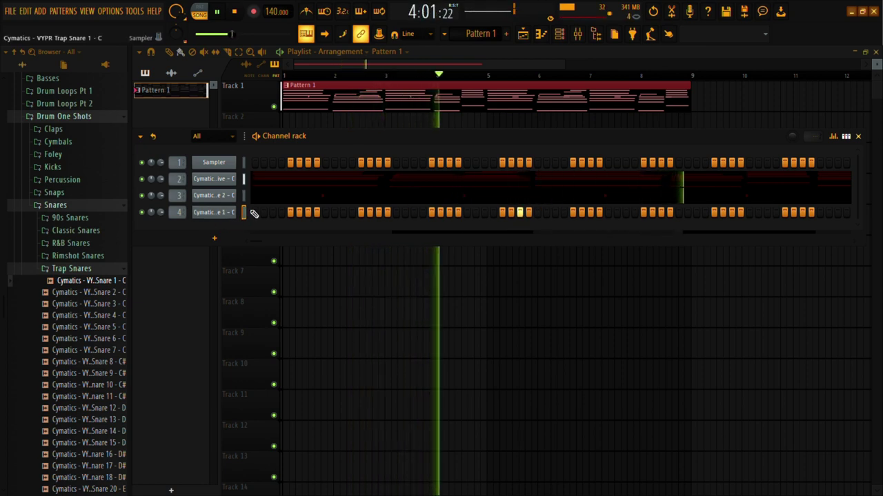
{"action": "key", "text": "F7"}
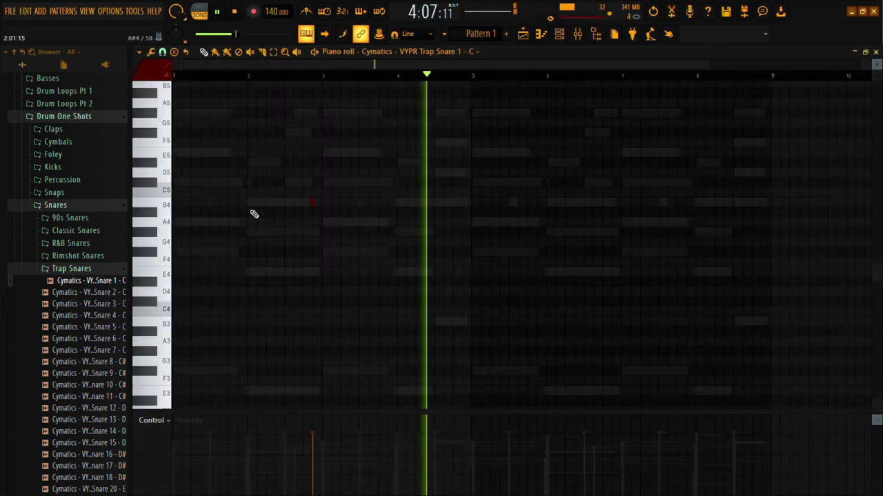
{"action": "left_click", "coordinate": [540, 212]}
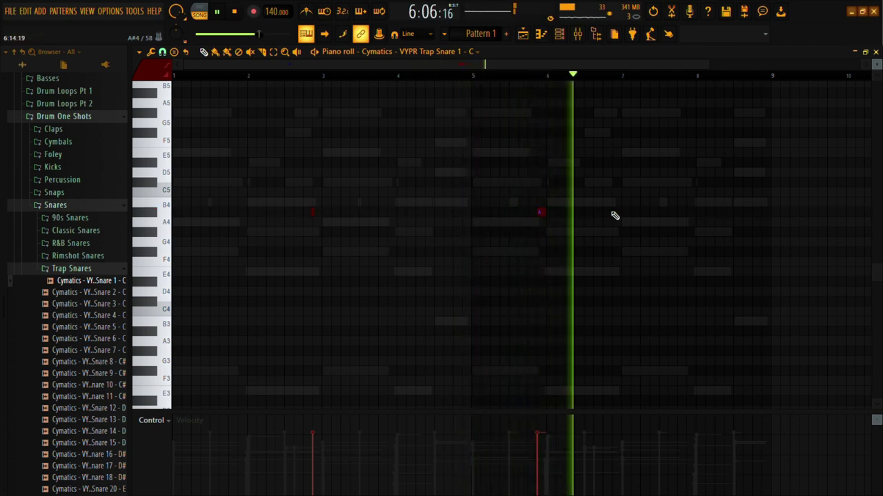
{"action": "left_click", "coordinate": [689, 213]}
{"action": "left_click", "coordinate": [719, 212]}
{"action": "left_click_drag", "start_coordinate": [721, 214], "coordinate": [715, 216]}
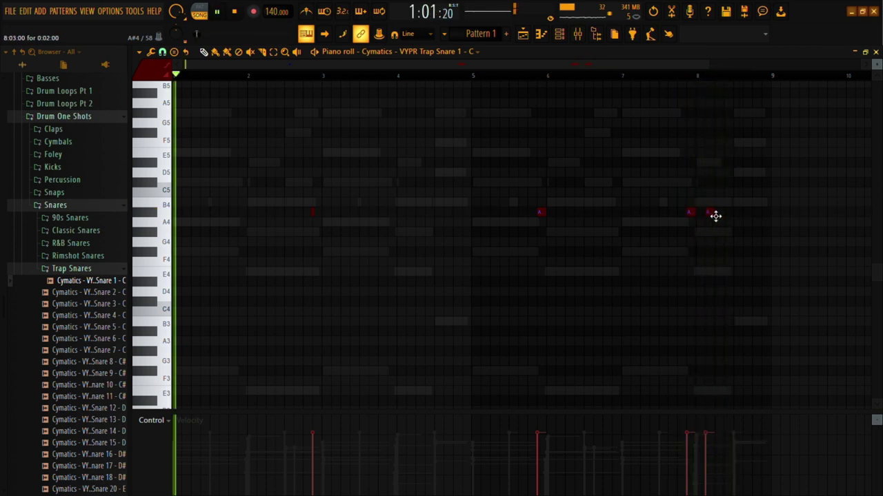
{"action": "key", "text": "shift+Down"}
{"action": "key", "text": "shift+Down"}
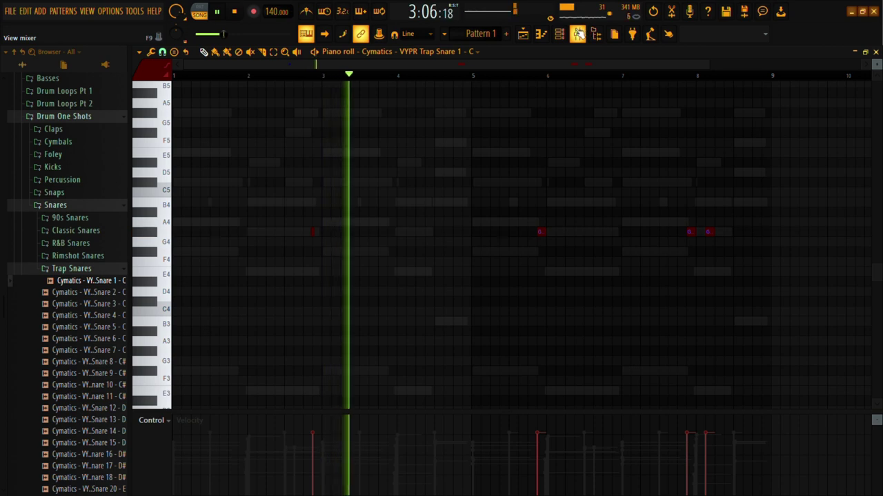
Step: Pan mixer track Insert 4 slightly to the left
{"action": "left_click", "coordinate": [585, 33]}
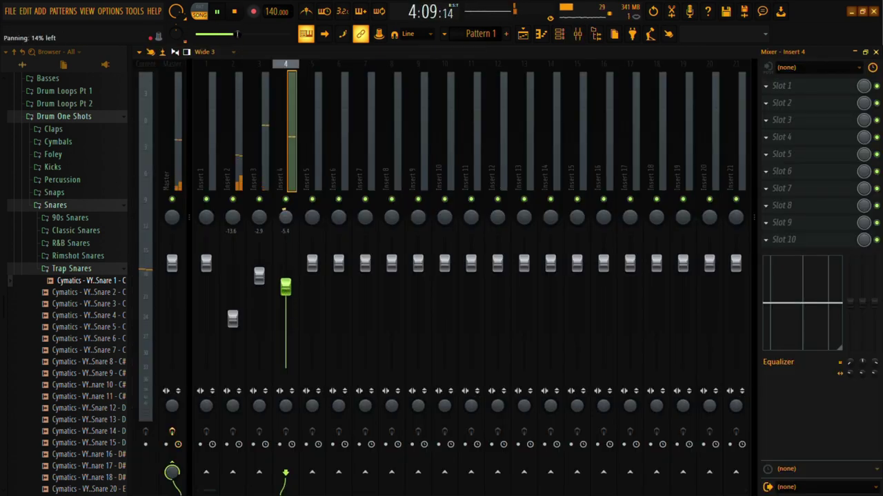
{"action": "left_click_drag", "start_coordinate": [285, 219], "coordinate": [286, 219]}
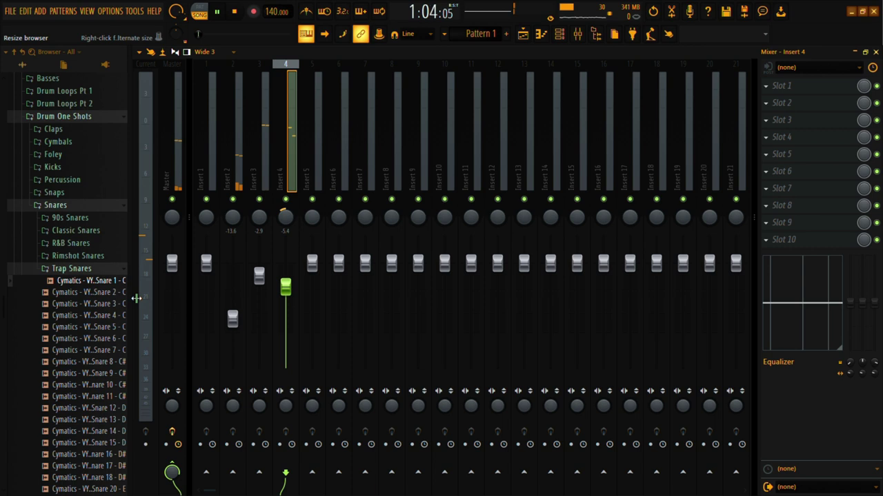
Step: Place the PG HC Percussion Loop - Bliss - 140 BPM from the High Class pack on playlist Track 2, starting at bar 1
{"action": "left_click", "coordinate": [105, 273]}
{"action": "scroll", "coordinate": [107, 276], "scroll_direction": "down", "scroll_amount": 2}
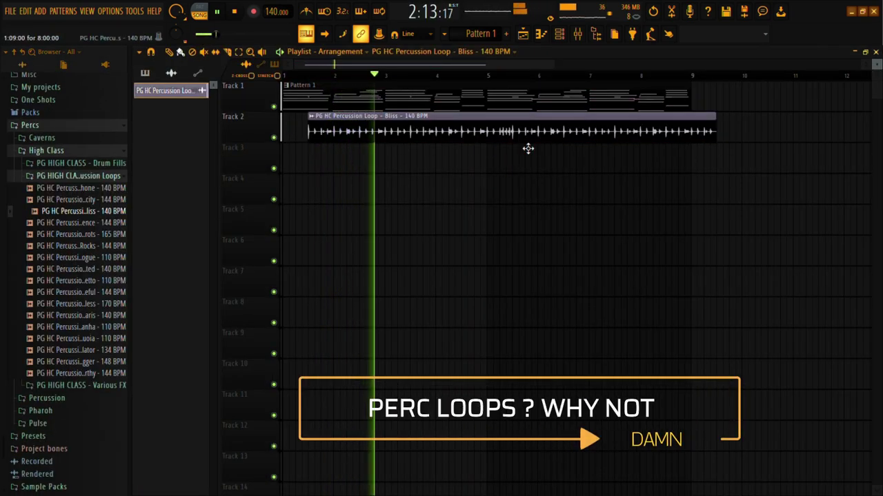
{"action": "left_click_drag", "start_coordinate": [528, 149], "coordinate": [469, 123]}
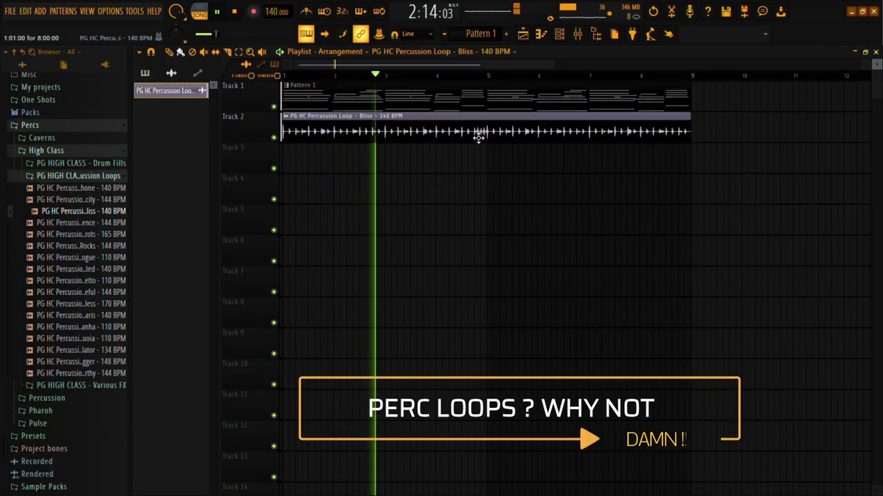
Step: Route the PG HC Percussion Loop - Bliss channel to mixer track Insert 5 and lower that track's volume to -6.0 dB
{"action": "double_click", "coordinate": [343, 129]}
{"action": "scroll", "coordinate": [517, 207], "scroll_direction": "up", "scroll_amount": 1}
{"action": "scroll", "coordinate": [518, 207], "scroll_direction": "up", "scroll_amount": 2}
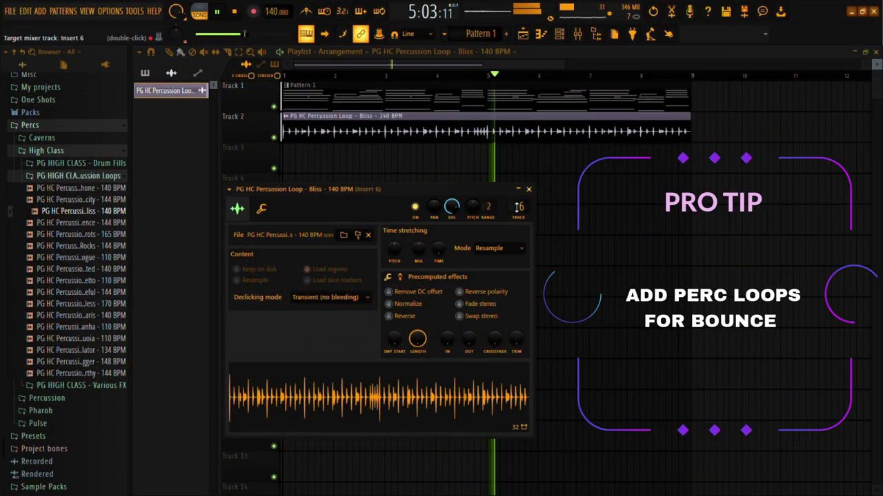
{"action": "left_click", "coordinate": [528, 189]}
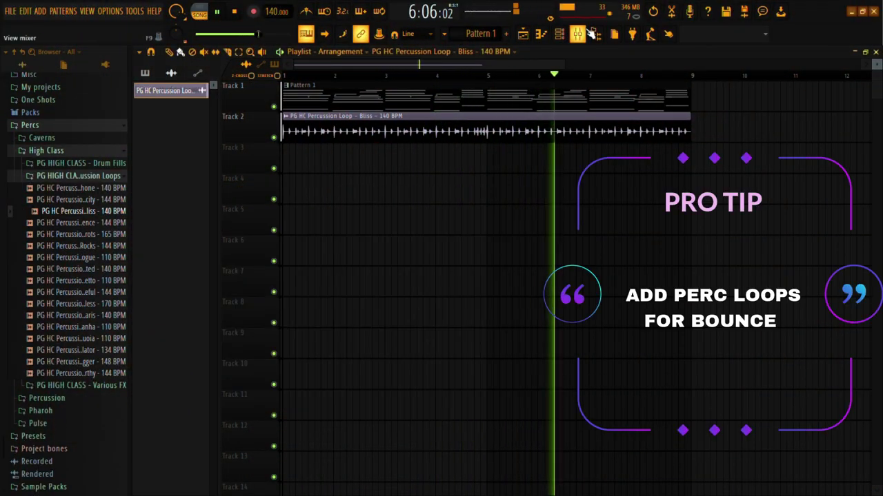
{"action": "key", "text": "F9"}
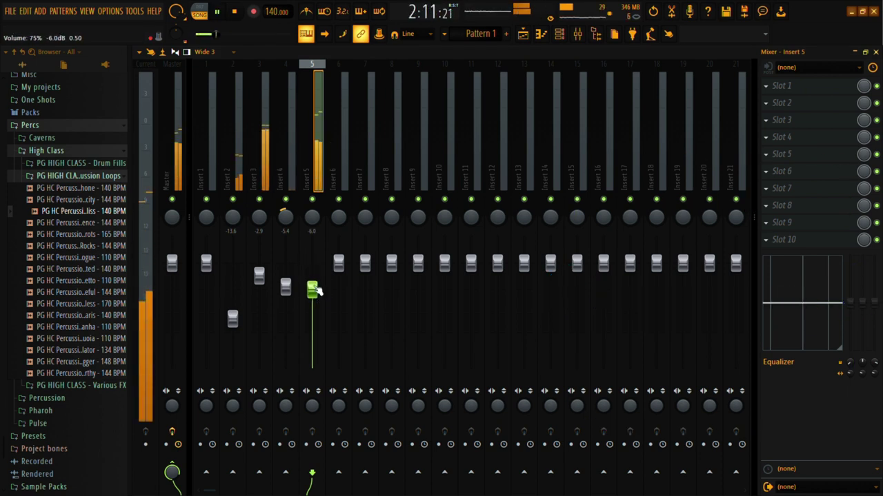
Step: Return to the playlist, narrow the channel rack window and move it clear of the playlist clips
{"action": "left_click", "coordinate": [529, 36]}
{"action": "left_click", "coordinate": [547, 34]}
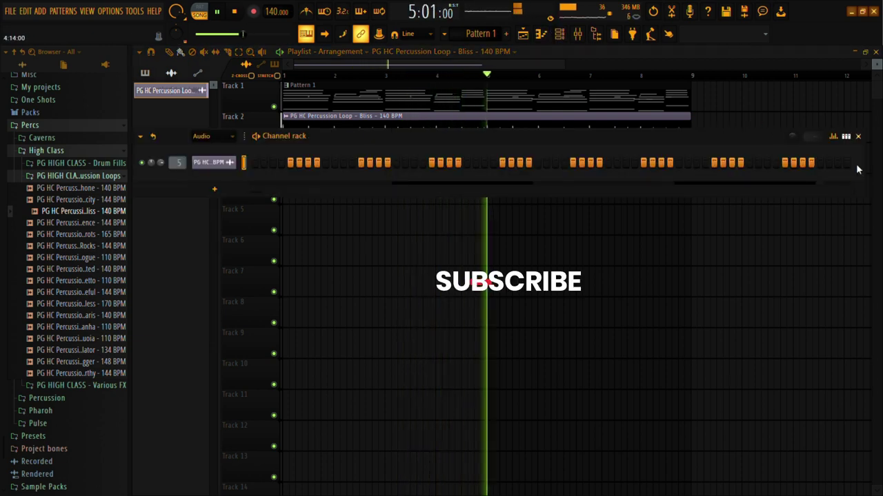
{"action": "left_click_drag", "start_coordinate": [866, 183], "coordinate": [621, 183]}
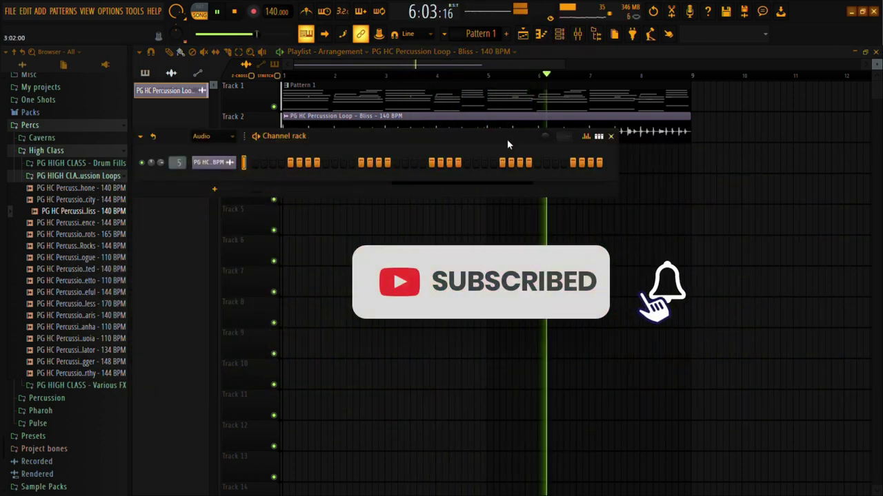
{"action": "left_click_drag", "start_coordinate": [509, 140], "coordinate": [689, 294]}
{"action": "left_click", "coordinate": [559, 34]}
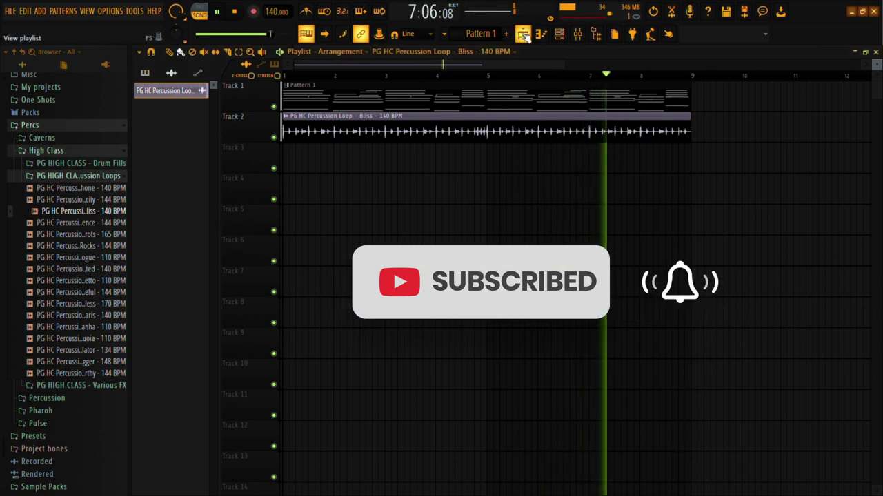
{"action": "left_click", "coordinate": [559, 35]}
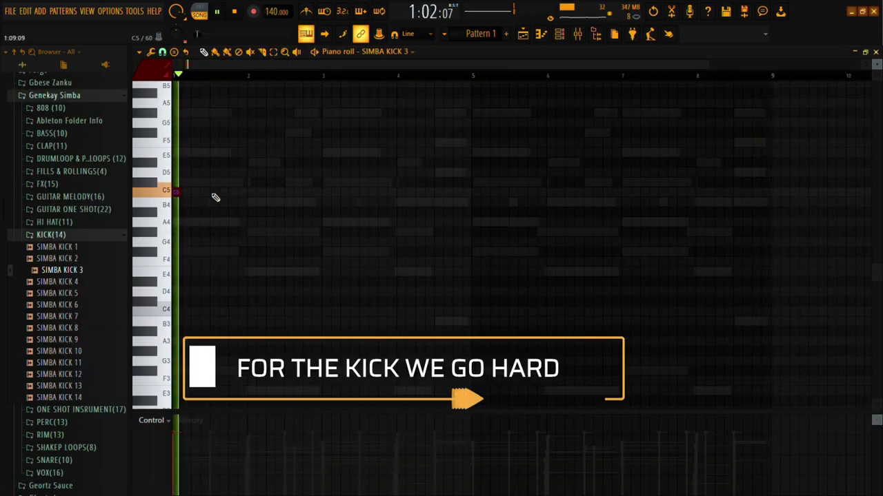
Step: In SIMBA KICK 3's piano roll, add C5 kick notes at 1:07, 1:15 and 2:05
{"action": "left_click", "coordinate": [203, 193]}
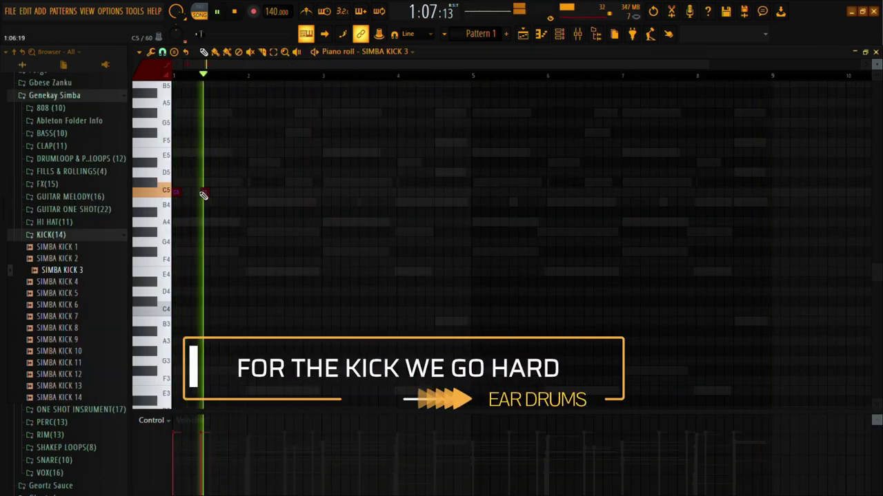
{"action": "left_click", "coordinate": [232, 193]}
{"action": "right_click", "coordinate": [234, 195]}
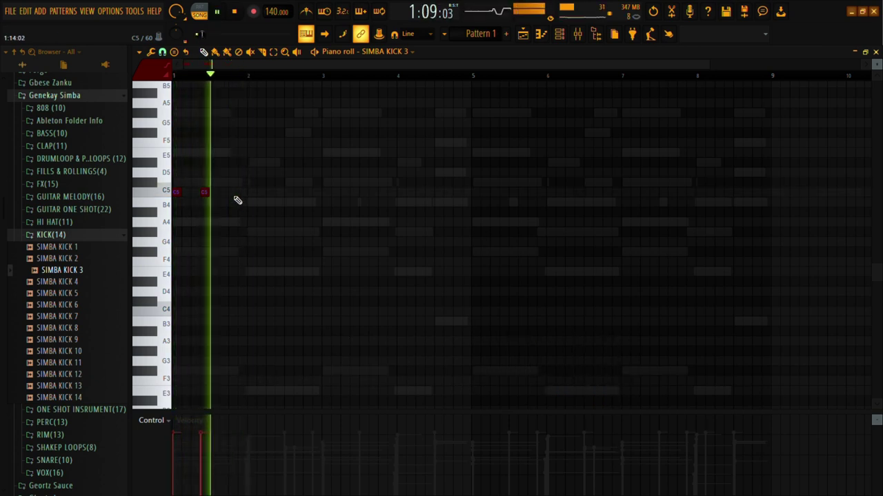
{"action": "key", "text": "space"}
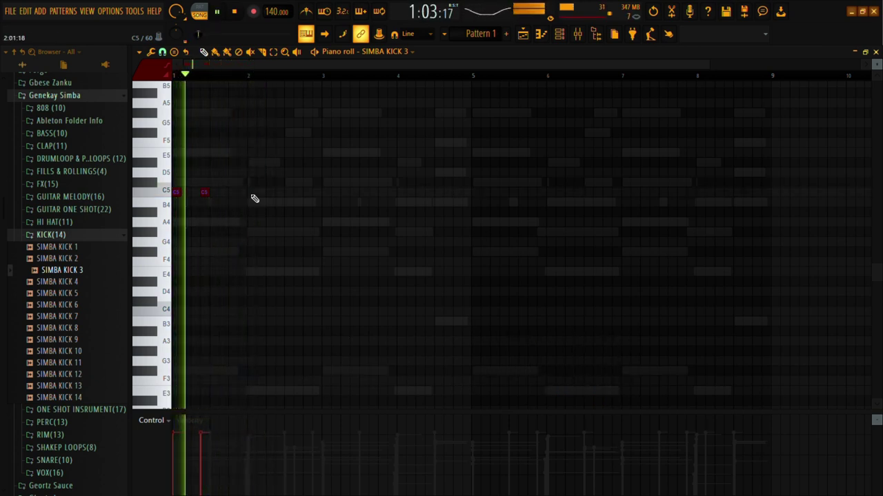
{"action": "left_click", "coordinate": [242, 197]}
{"action": "left_click", "coordinate": [260, 197]}
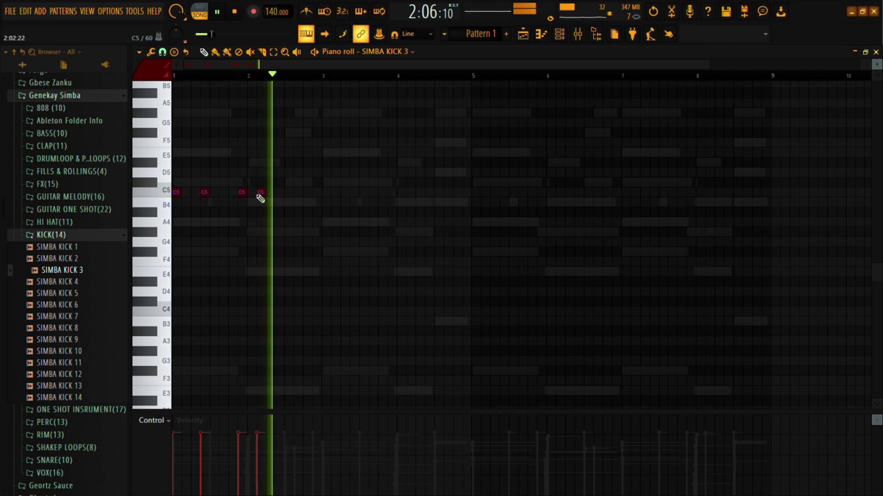
{"action": "left_click_drag", "start_coordinate": [260, 199], "coordinate": [272, 199]}
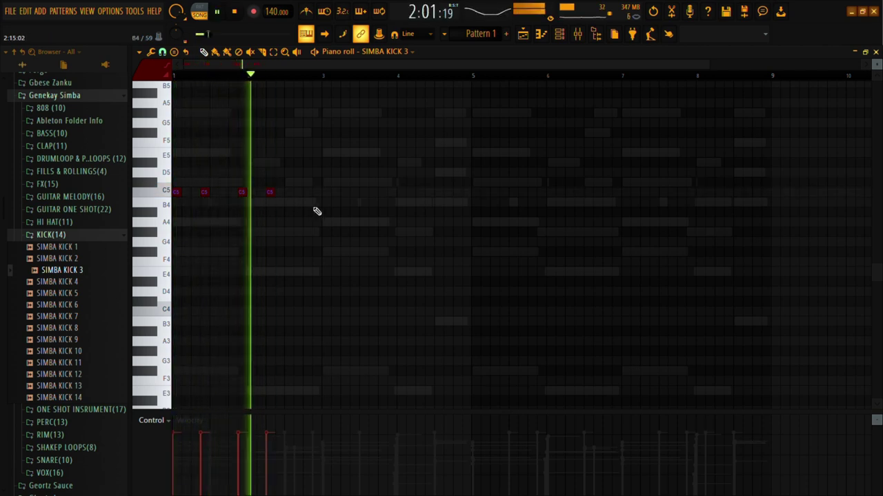
Step: Add C5 kick notes at 3:01, 3:07, 3:15, 4:03 and 4:05
{"action": "left_click", "coordinate": [326, 197]}
{"action": "left_click", "coordinate": [364, 197]}
{"action": "left_click_drag", "start_coordinate": [370, 193], "coordinate": [358, 194]}
{"action": "key", "text": "space"}
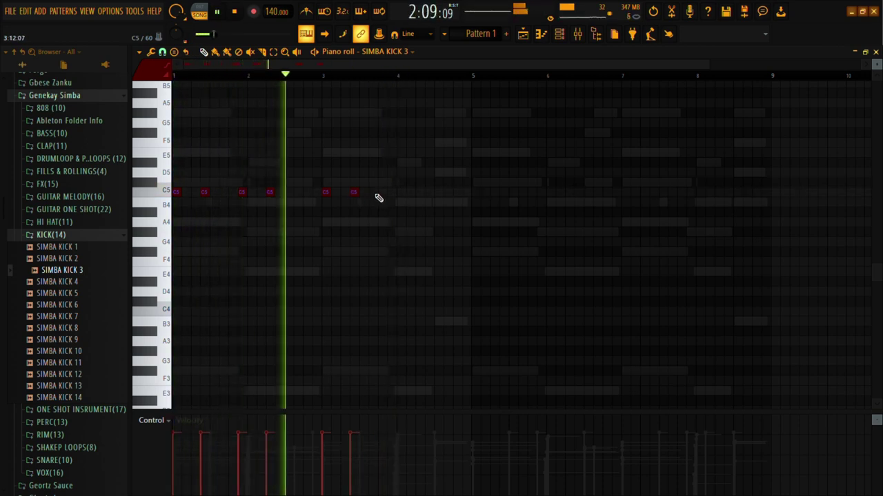
{"action": "left_click", "coordinate": [390, 198]}
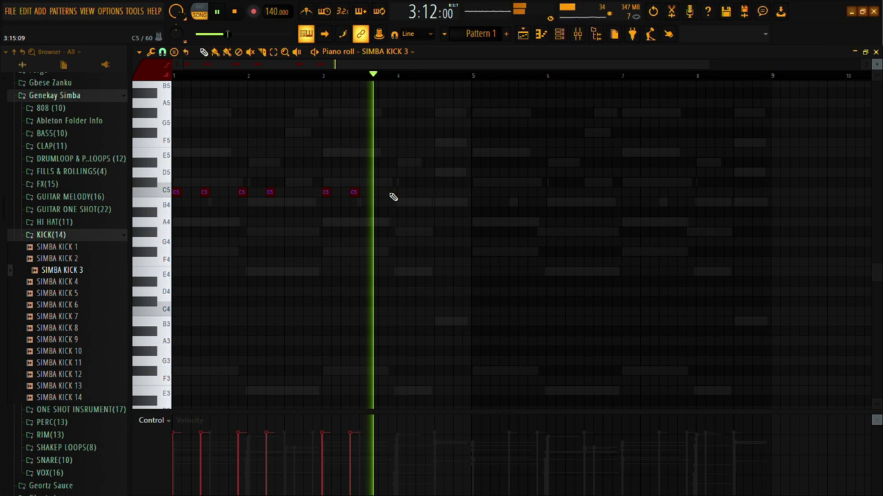
{"action": "left_click", "coordinate": [410, 199]}
{"action": "left_click", "coordinate": [418, 198]}
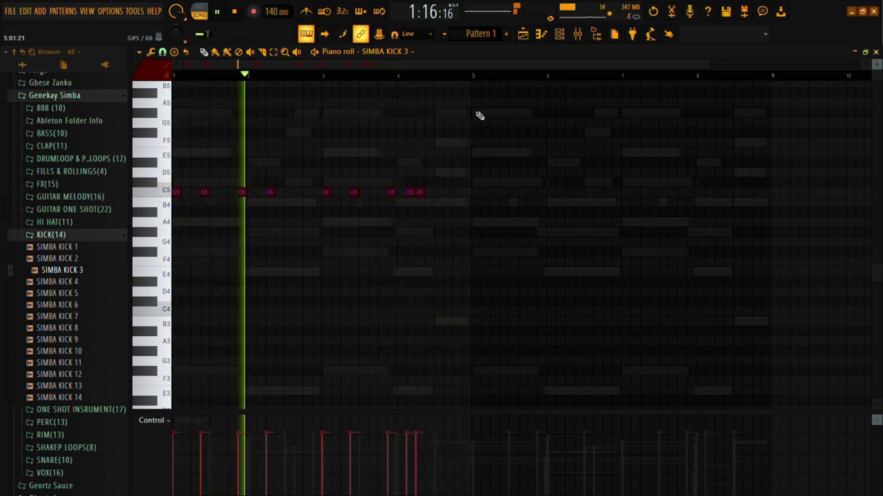
{"action": "left_click_drag", "start_coordinate": [423, 195], "coordinate": [427, 200]}
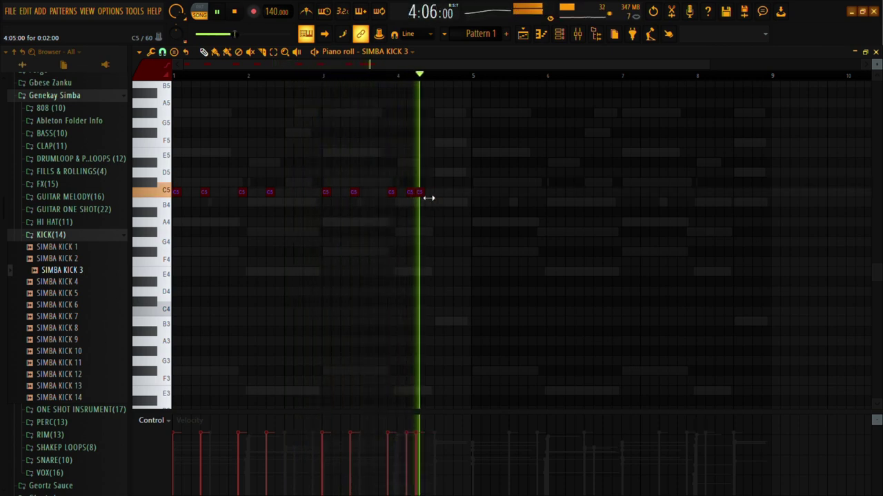
{"action": "left_click", "coordinate": [474, 194]}
{"action": "left_click", "coordinate": [525, 194]}
{"action": "right_click", "coordinate": [525, 195]}
{"action": "right_click", "coordinate": [476, 194]}
Step: Duplicate the four-bar kick pattern into bars 5 to 8, starting at 5:01
{"action": "left_click_drag", "start_coordinate": [496, 207], "coordinate": [479, 199]}
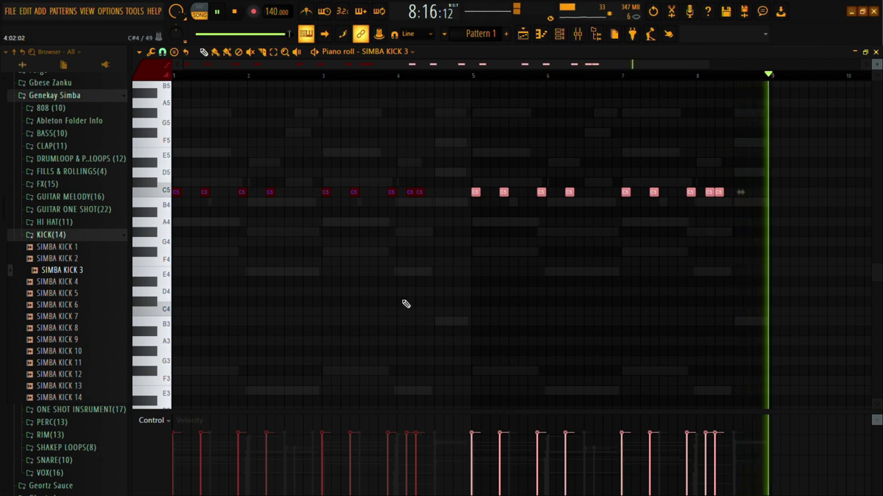
{"action": "left_click", "coordinate": [406, 304]}
Step: Move the channel rack aside and inspect the miscellaneous functions of the Cymatics - VYPR Distorted 808 4 channel
{"action": "left_click", "coordinate": [561, 34]}
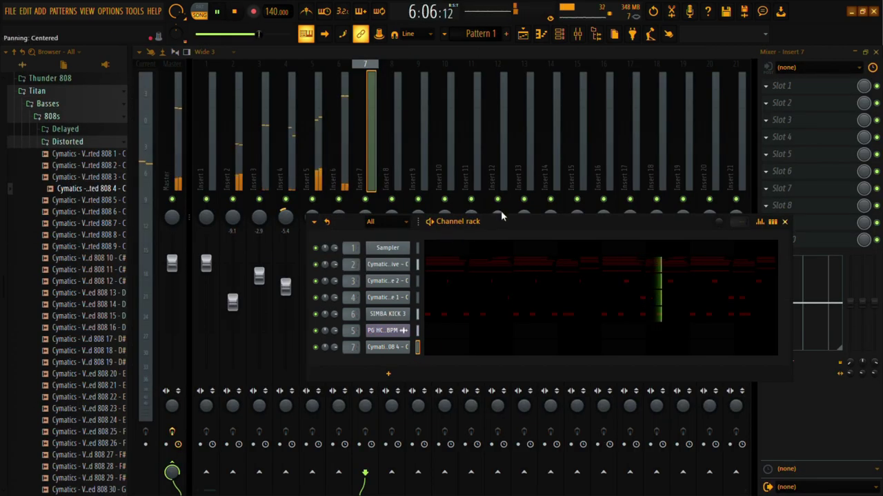
{"action": "left_click_drag", "start_coordinate": [501, 216], "coordinate": [578, 223]}
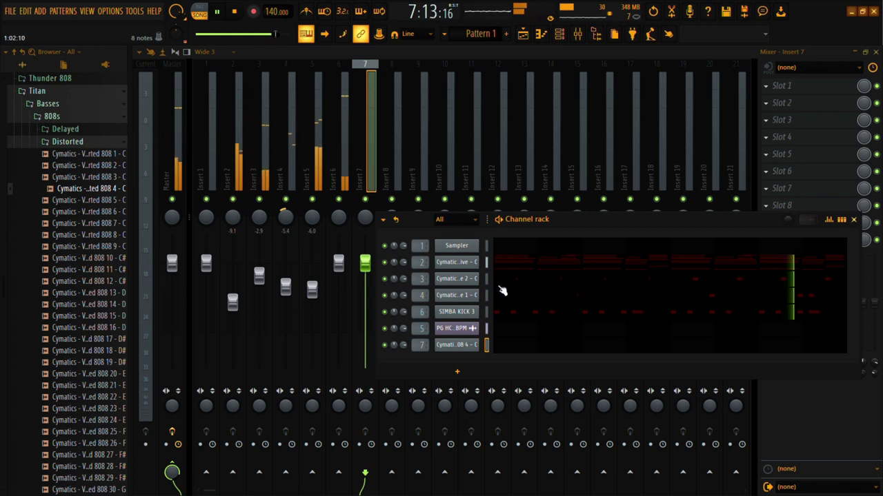
{"action": "left_click", "coordinate": [464, 350]}
{"action": "left_click", "coordinate": [199, 123]}
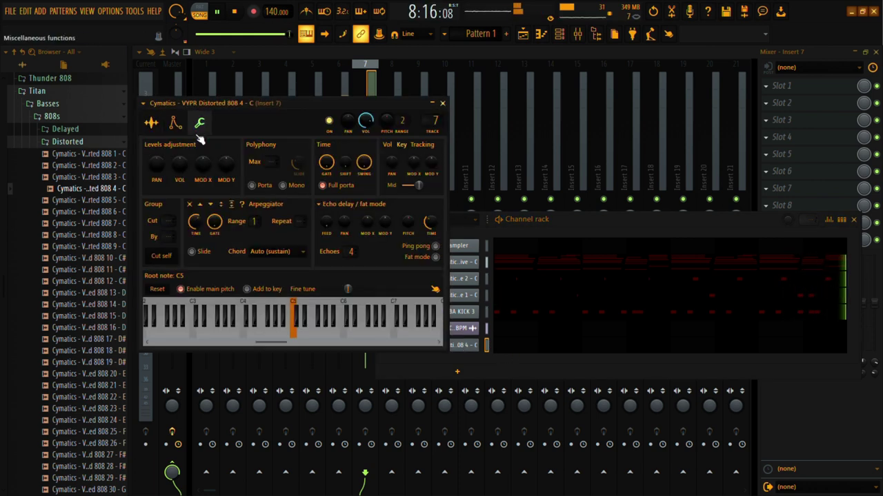
{"action": "left_click", "coordinate": [445, 103]}
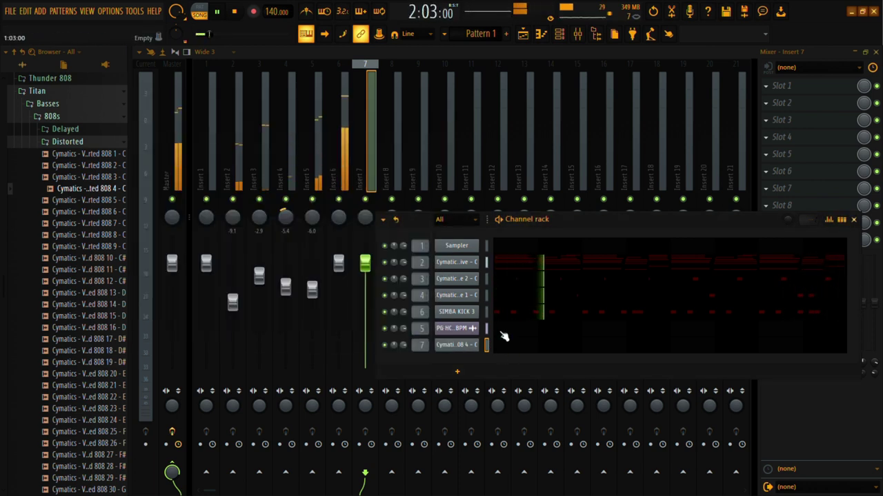
Step: Copy the lowest root notes (F#3, E3 and B3) of the PAD Drive melody into VYPR Distorted 808 4's piano roll
{"action": "left_click", "coordinate": [512, 349]}
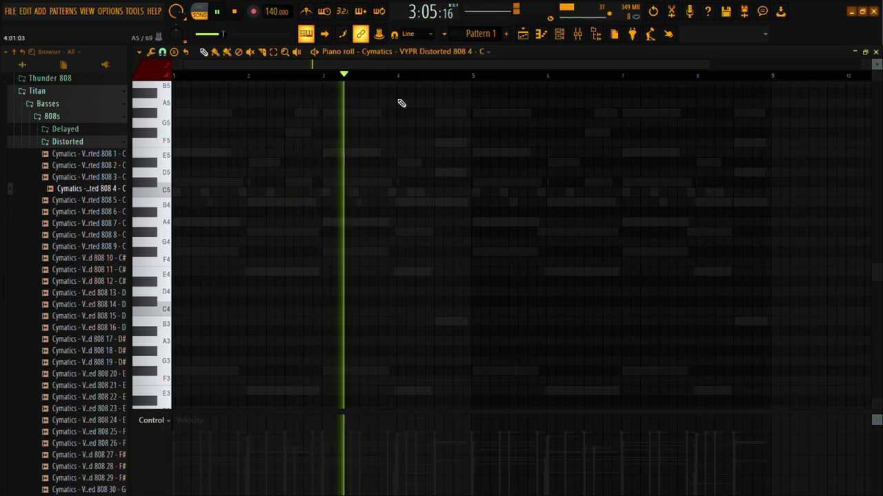
{"action": "left_click", "coordinate": [522, 36]}
{"action": "double_click", "coordinate": [514, 97]}
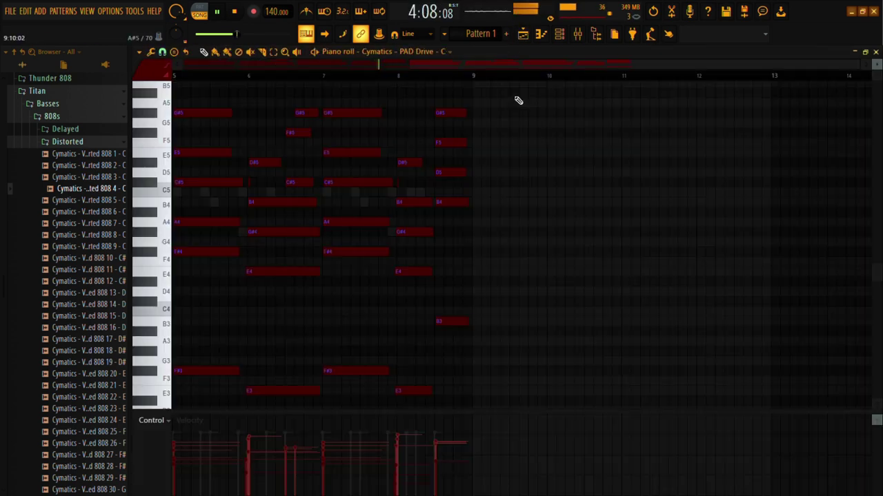
{"action": "left_click_drag", "start_coordinate": [382, 66], "coordinate": [177, 108]}
{"action": "left_click_drag", "start_coordinate": [784, 345], "coordinate": [173, 199]}
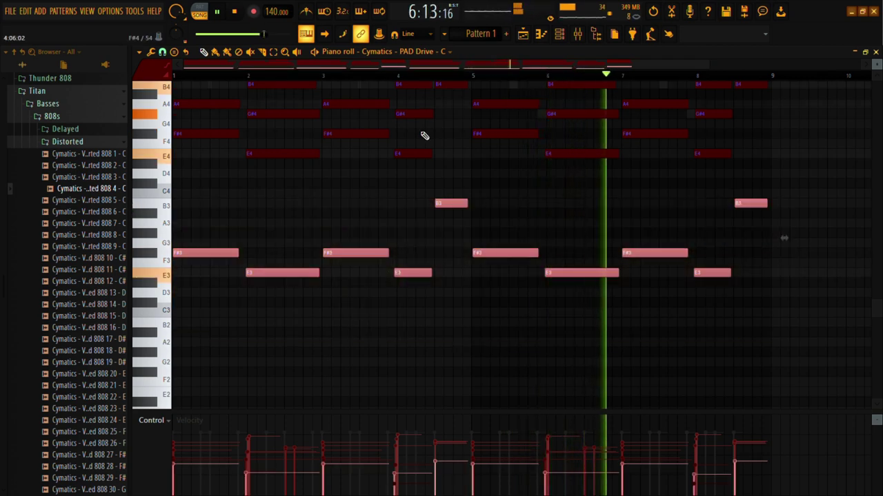
{"action": "left_click", "coordinate": [559, 35]}
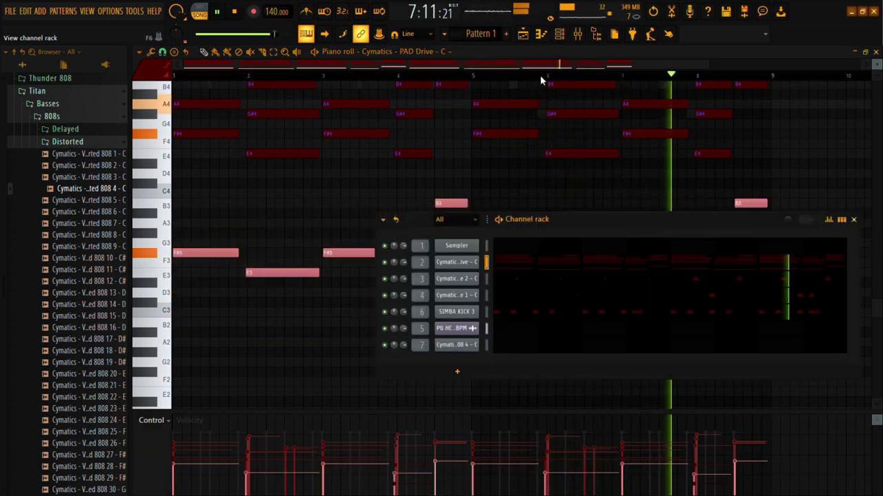
{"action": "left_click", "coordinate": [514, 348]}
{"action": "key", "text": "ctrl+v"}
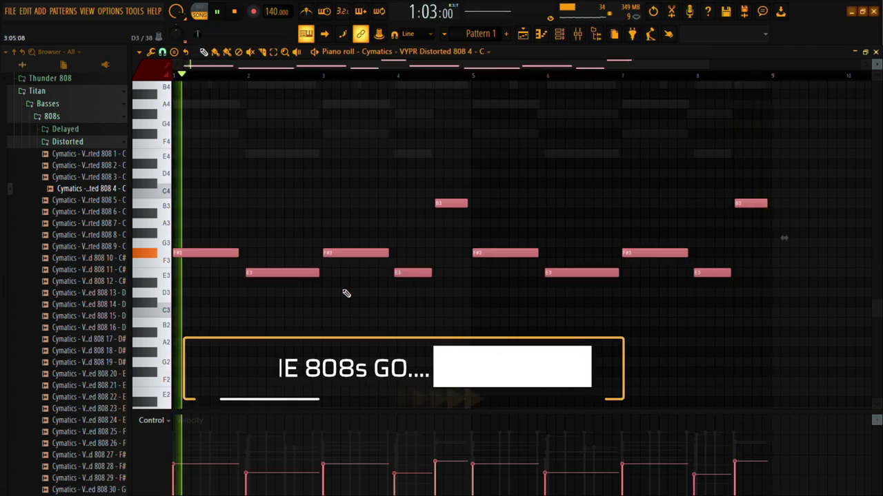
Step: Transpose the pasted 808 notes up two octaves to F#5, E5 and B5 and quantize them to the grid
{"action": "key", "text": "ctrl+Up"}
{"action": "key", "text": "ctrl+Up"}
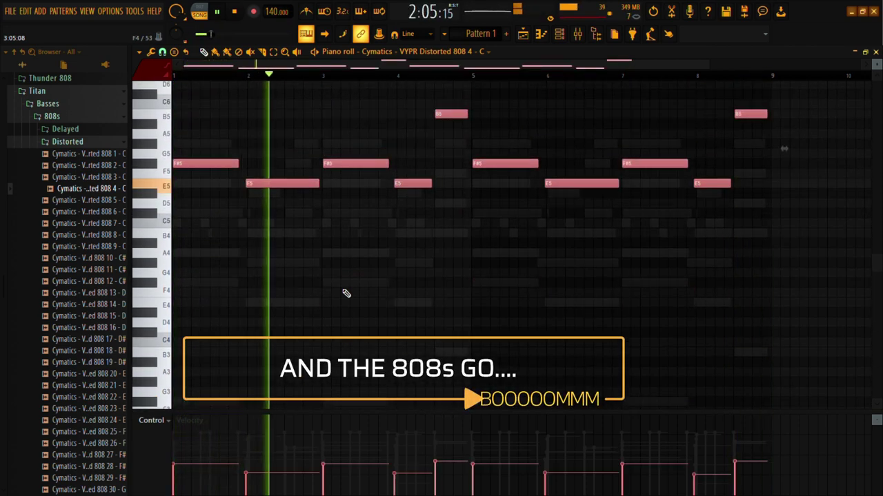
{"action": "key", "text": "space"}
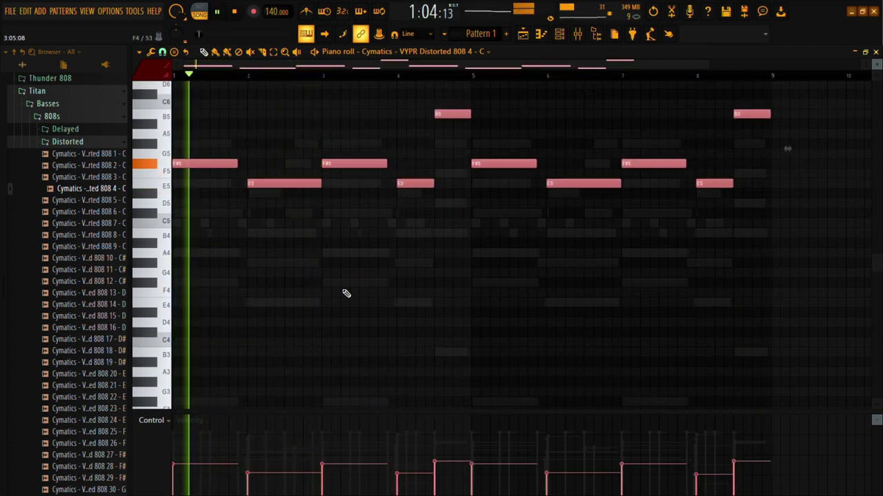
Step: Raise the velocities of all the 808 notes in bars 1 to 8 to one even, higher level
{"action": "scroll", "coordinate": [344, 292], "scroll_direction": "up", "scroll_amount": 3}
{"action": "left_click", "coordinate": [405, 311]}
{"action": "right_click", "coordinate": [402, 311]}
{"action": "mouse_move", "coordinate": [174, 461]}
{"action": "left_mouse_down"}
{"action": "mouse_move", "coordinate": [446, 468]}
{"action": "mouse_move", "coordinate": [812, 423]}
{"action": "left_mouse_up"}
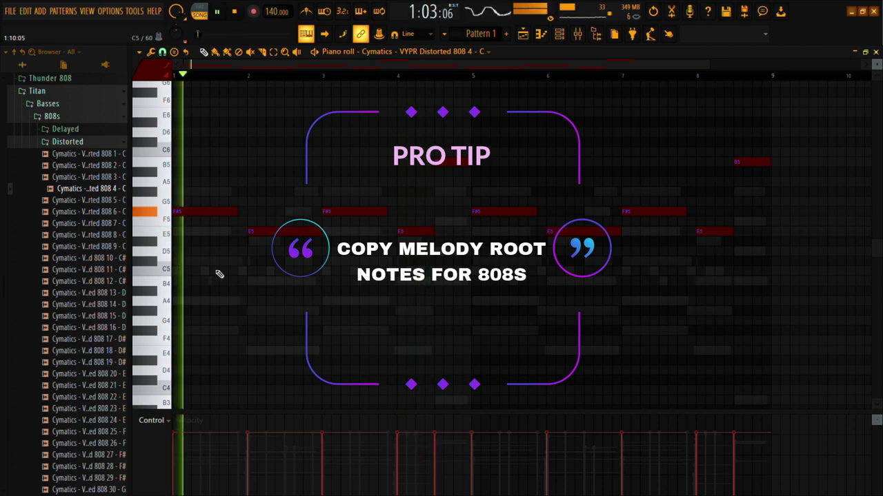
Step: Shorten the 808's F#5 note at 1:01 to two steps and add a two-step F#5 note at 1:15
{"action": "left_click_drag", "start_coordinate": [240, 214], "coordinate": [191, 220]}
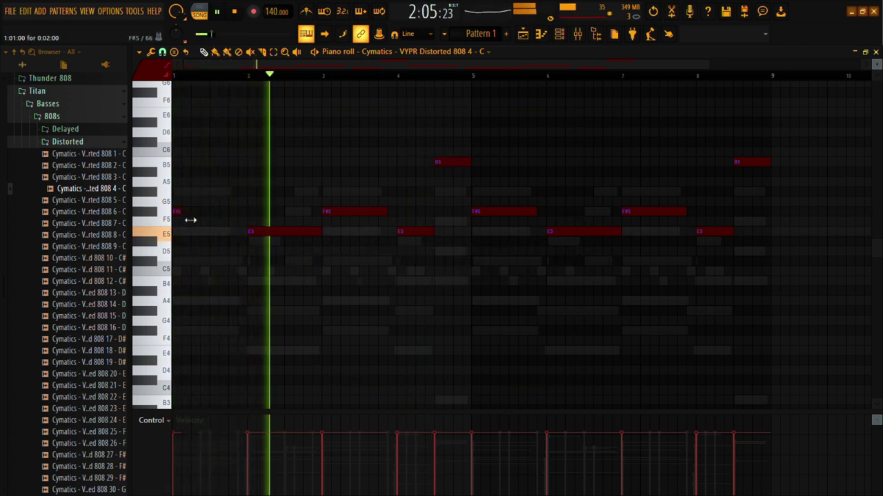
{"action": "right_click", "coordinate": [198, 214]}
{"action": "key", "text": "space"}
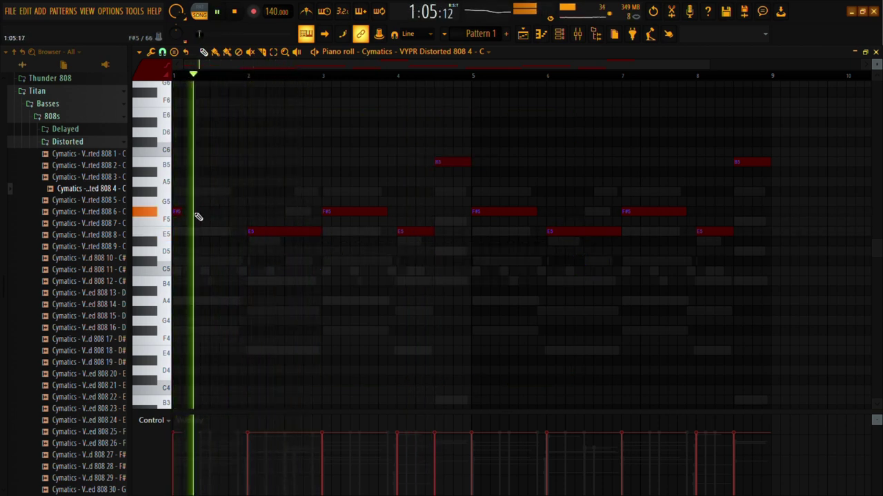
{"action": "left_click", "coordinate": [234, 213]}
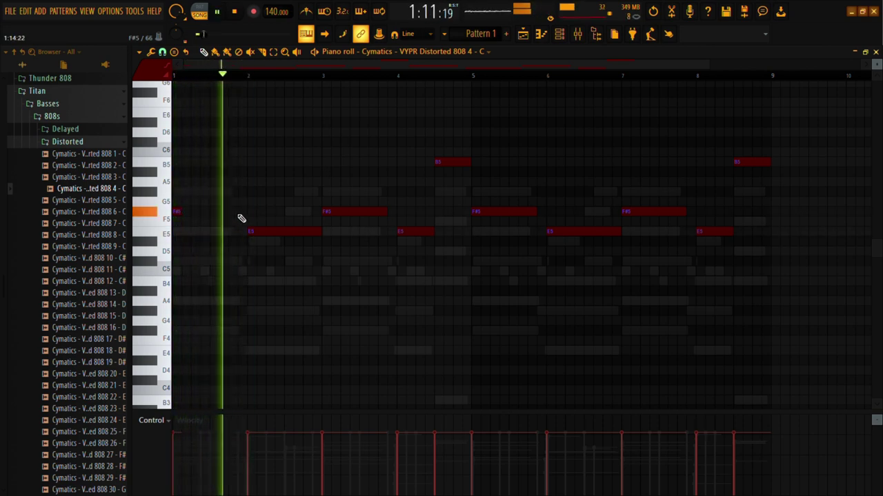
{"action": "left_click", "coordinate": [249, 218]}
{"action": "left_click_drag", "start_coordinate": [252, 216], "coordinate": [247, 215]}
Step: Shorten the bar 2 E5 note to two steps starting at 2:05, and the F#5 note at 3:01 to four steps
{"action": "left_click_drag", "start_coordinate": [325, 236], "coordinate": [269, 240]}
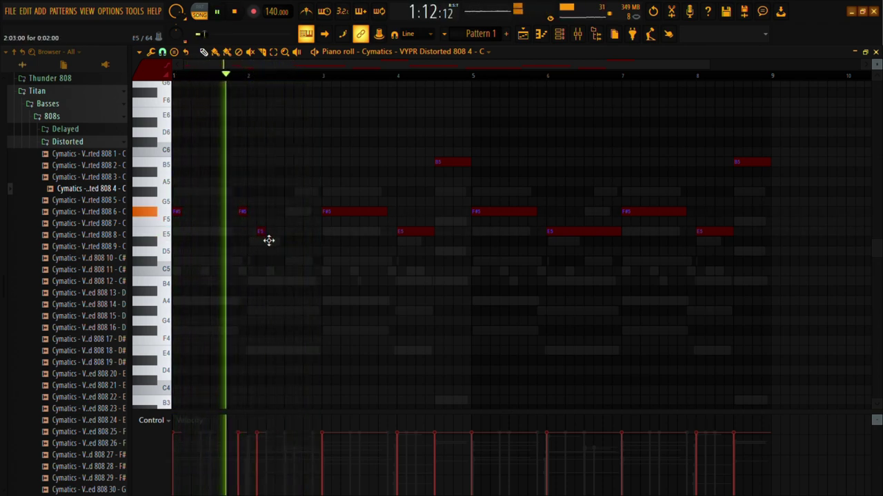
{"action": "left_click_drag", "start_coordinate": [267, 240], "coordinate": [275, 240]}
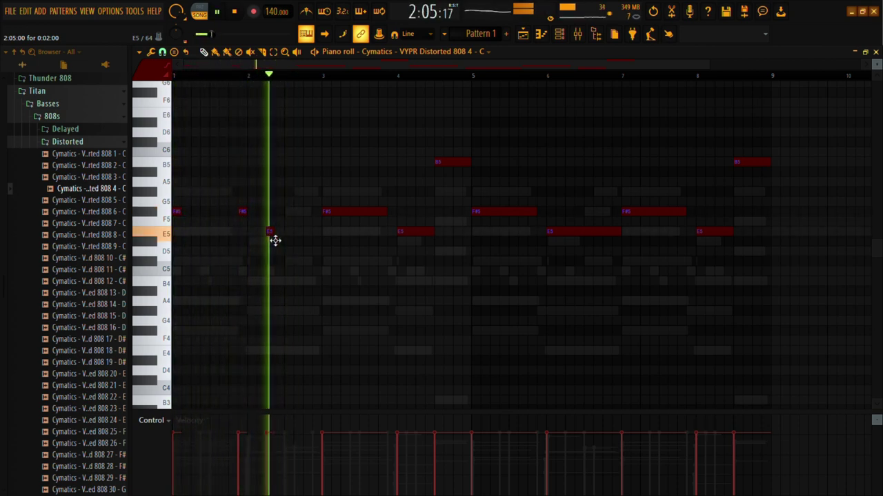
{"action": "left_click_drag", "start_coordinate": [386, 211], "coordinate": [340, 212]}
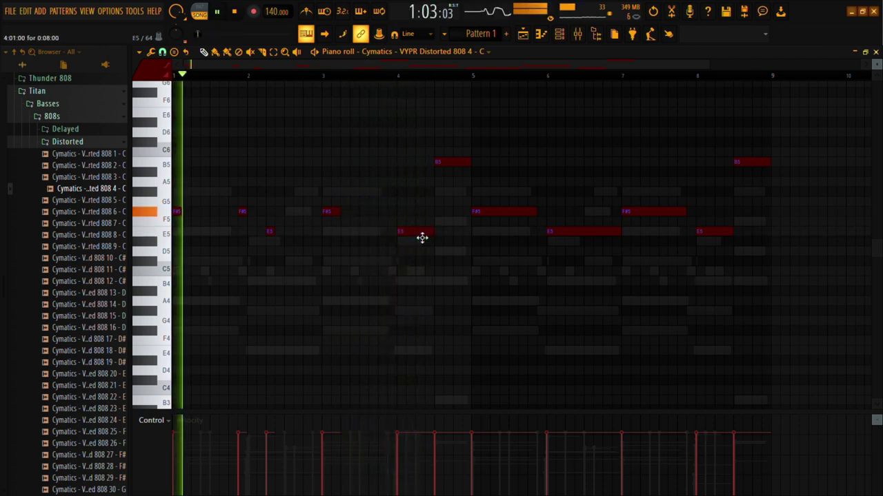
Step: Set two-step 808 notes F#5 at 3:11 and E5 at 4:03 and 4:07, and lower the bar 4 B5 note to E5
{"action": "left_click_drag", "start_coordinate": [435, 237], "coordinate": [388, 240]}
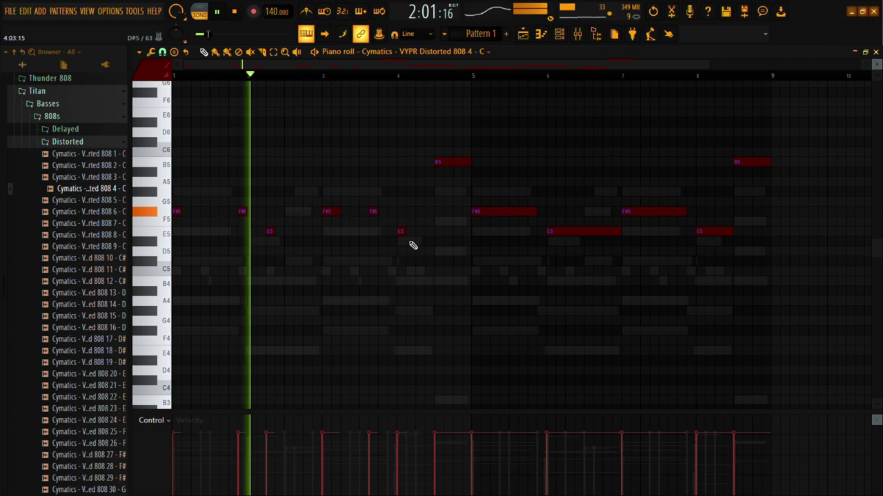
{"action": "left_click_drag", "start_coordinate": [402, 232], "coordinate": [409, 233]}
{"action": "left_click", "coordinate": [427, 232]}
{"action": "left_click_drag", "start_coordinate": [464, 169], "coordinate": [461, 237]}
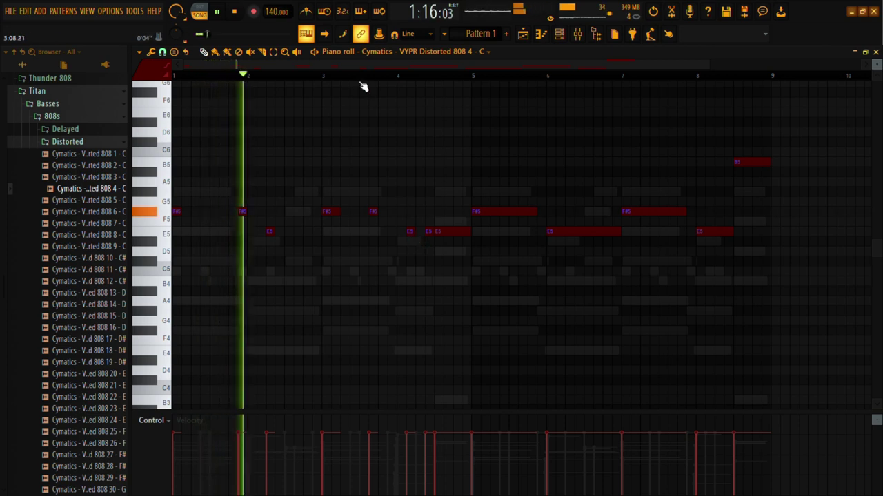
Step: Move the 808's F#5 note from 3:11 to 3:07 and add a two-step F#5 note at 3:15
{"action": "left_click", "coordinate": [302, 72]}
{"action": "left_click_drag", "start_coordinate": [380, 220], "coordinate": [361, 219]}
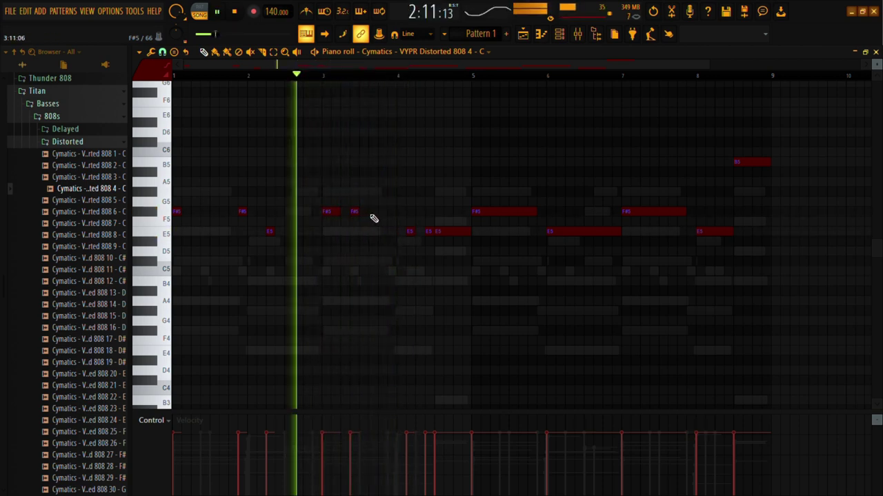
{"action": "left_click", "coordinate": [382, 214]}
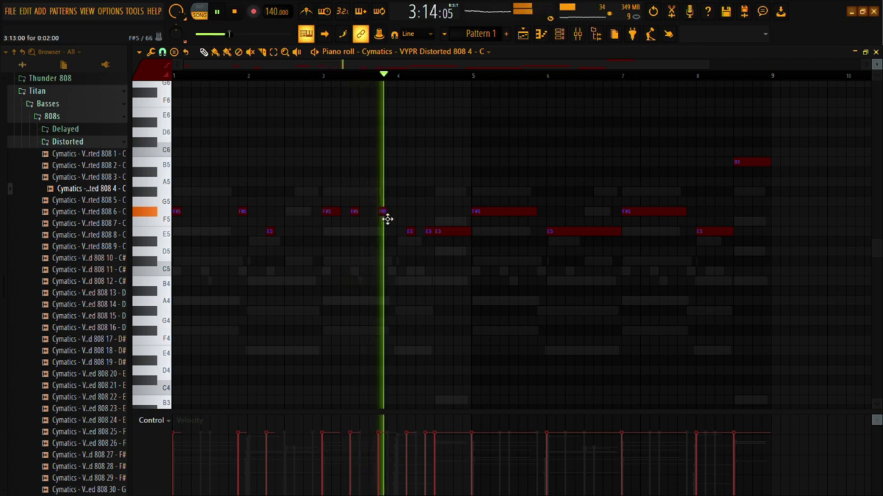
{"action": "left_click", "coordinate": [393, 214]}
Step: Move the 808's E5 note at 4:07 to 4:05 and delete the longer E5 note that follows it
{"action": "key", "text": "space"}
{"action": "left_click_drag", "start_coordinate": [433, 239], "coordinate": [424, 238]}
{"action": "right_click", "coordinate": [440, 239]}
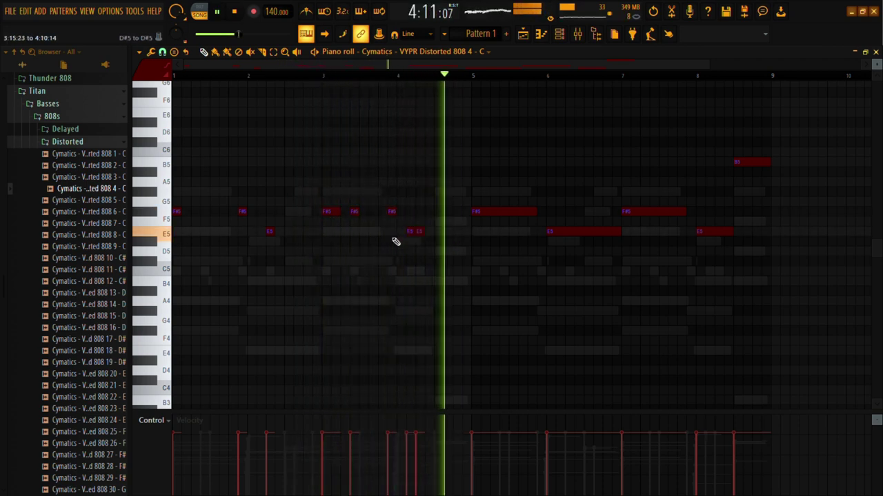
Step: Replace the 808 notes in bars 5 to 8 with a copy of the pattern from bars 1 to 4
{"action": "left_click_drag", "start_coordinate": [787, 248], "coordinate": [471, 39]}
{"action": "key", "text": "Delete"}
{"action": "key", "text": "ctrl+a"}
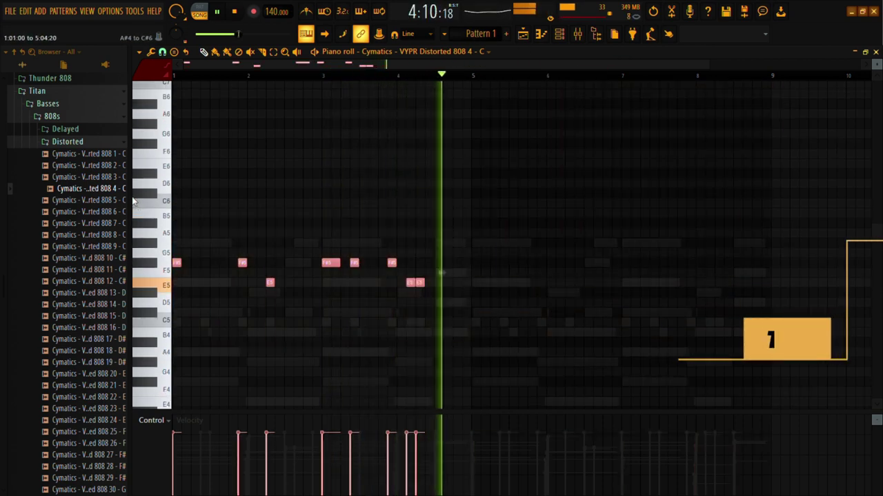
{"action": "left_click_drag", "start_coordinate": [180, 271], "coordinate": [481, 275]}
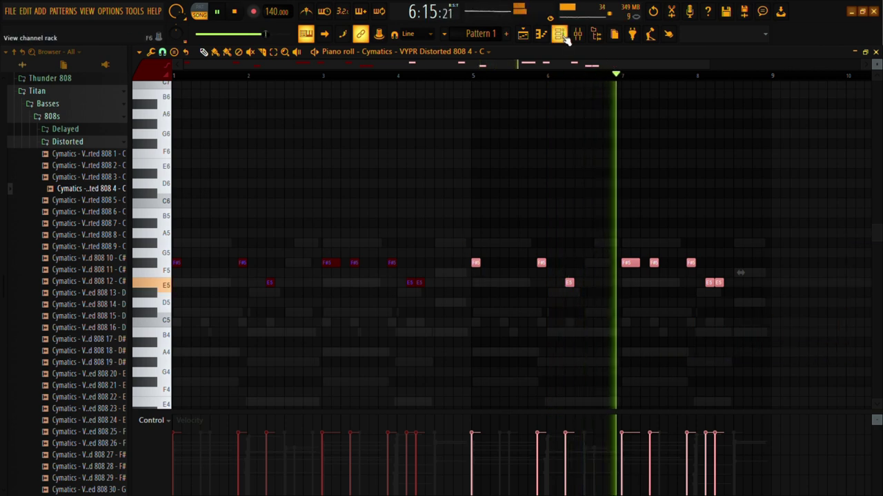
Step: Replace the distorted 808's sample with Cymatics - VYPR Short 808 1 - C from the Titan pack's Short 808s folder
{"action": "key", "text": "F6"}
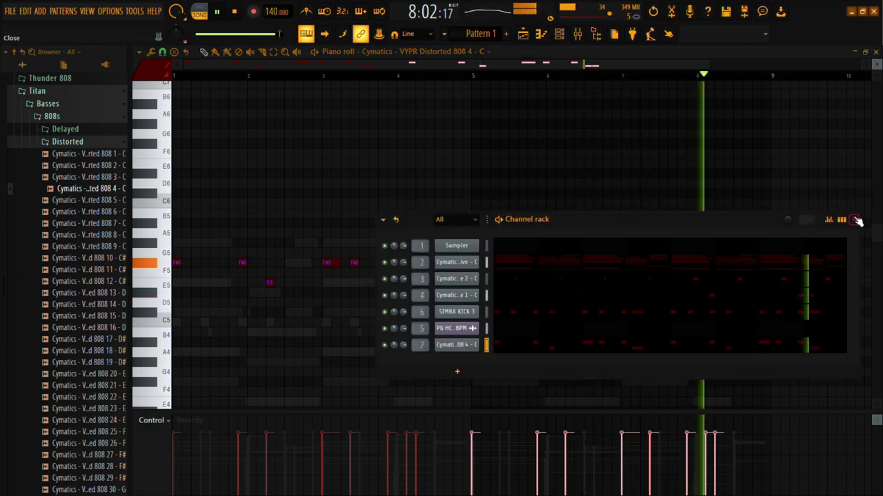
{"action": "left_click", "coordinate": [550, 40]}
{"action": "left_click", "coordinate": [549, 40]}
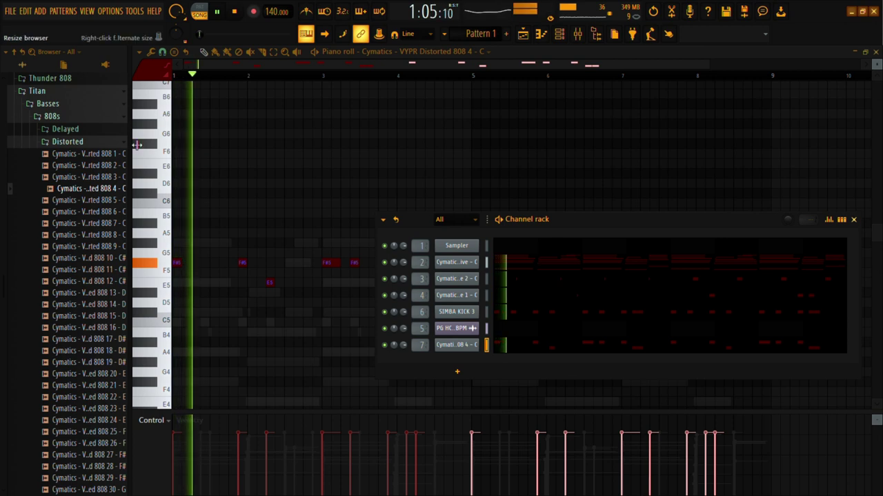
{"action": "left_click", "coordinate": [104, 144]}
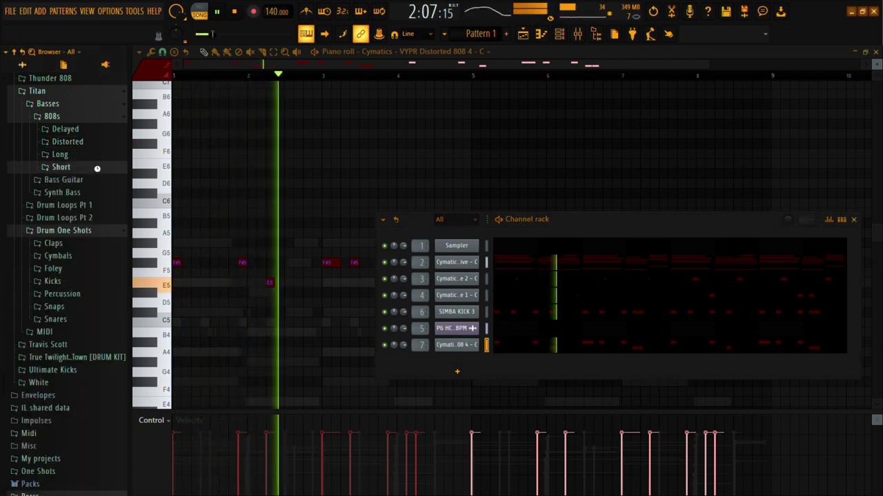
{"action": "left_click", "coordinate": [95, 168]}
{"action": "key", "text": "space"}
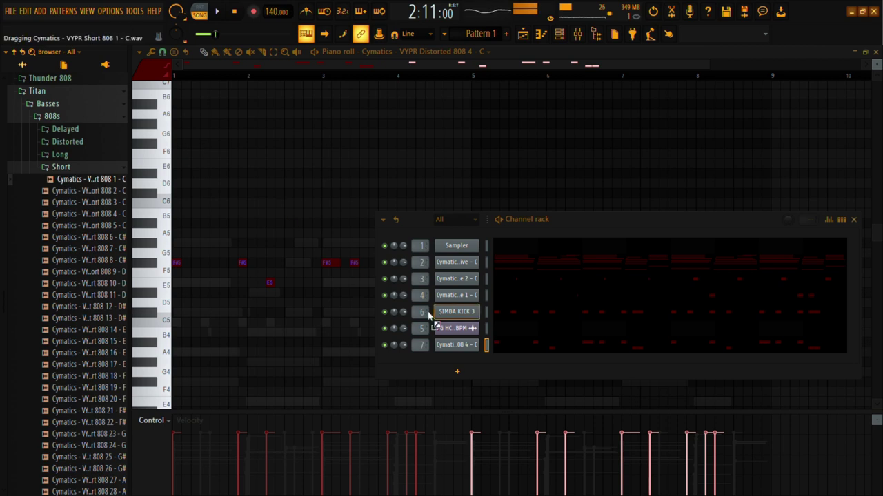
{"action": "key", "text": "space"}
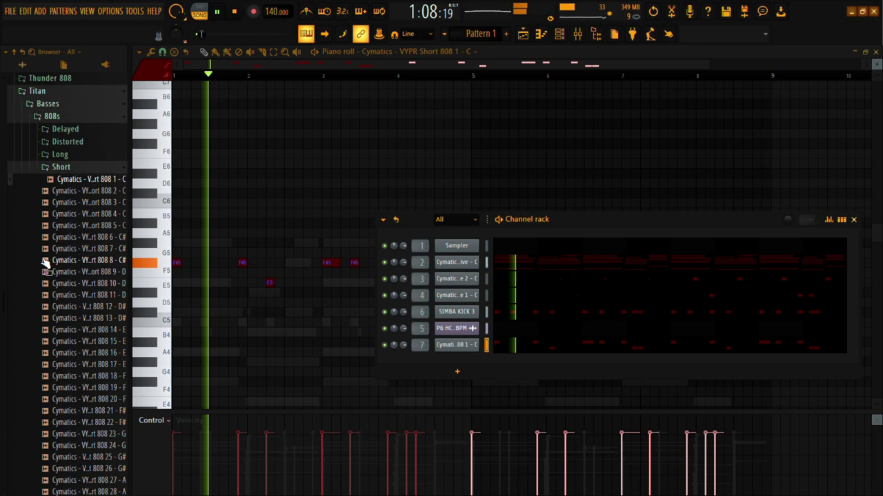
{"action": "scroll", "coordinate": [48, 269], "scroll_direction": "up", "scroll_amount": 3}
{"action": "left_click", "coordinate": [69, 182]}
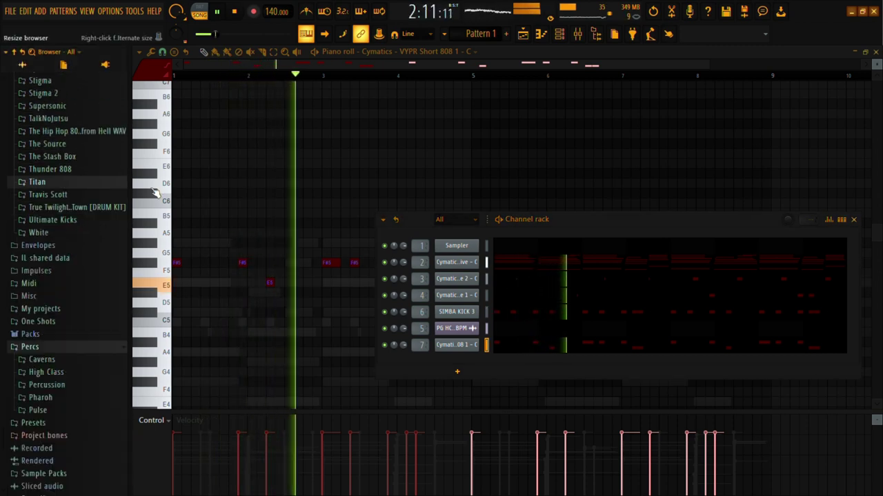
{"action": "left_click", "coordinate": [861, 225]}
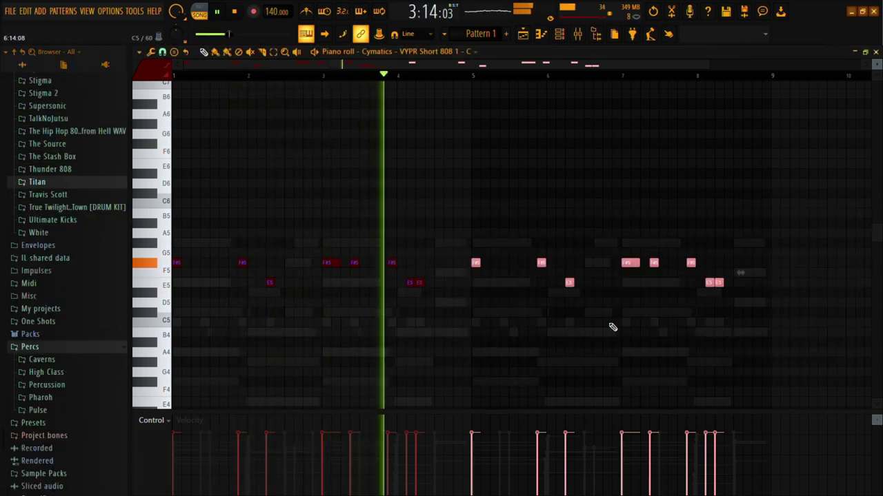
Step: Delete the 808's F#5 notes at 3:07 and 7:07 and close the piano roll
{"action": "scroll", "coordinate": [545, 325], "scroll_direction": "down", "scroll_amount": 1}
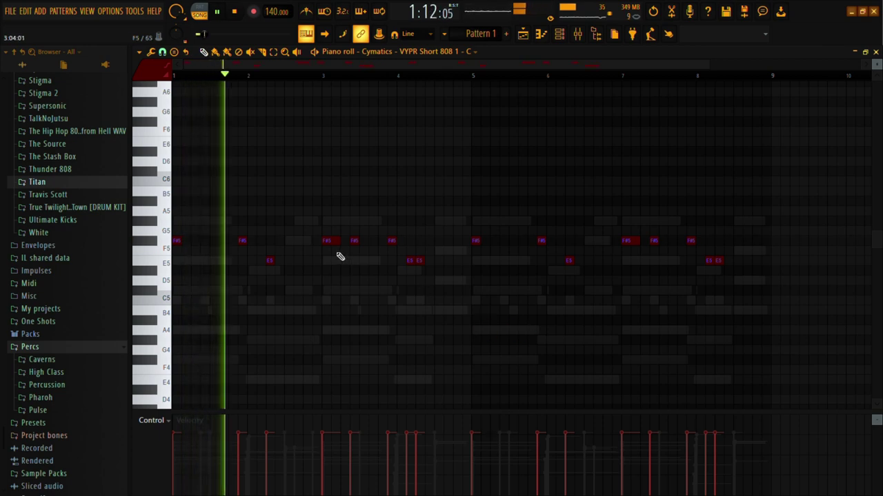
{"action": "right_click", "coordinate": [360, 245]}
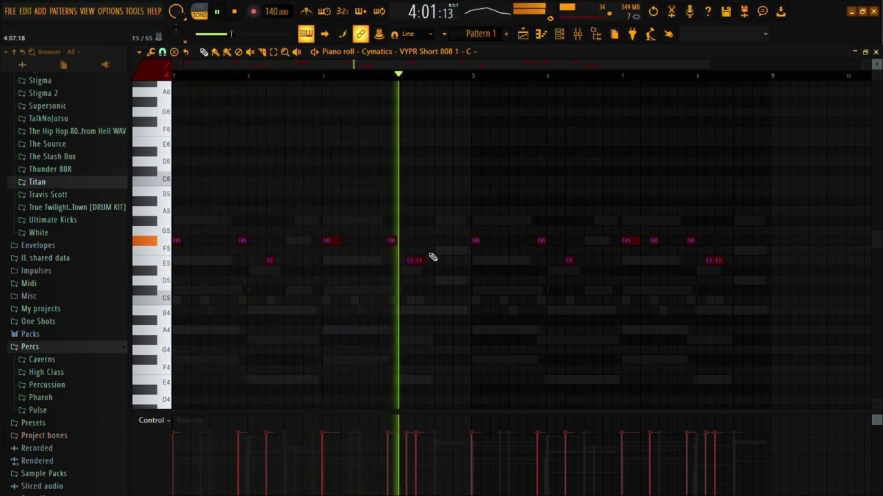
{"action": "right_click", "coordinate": [654, 240]}
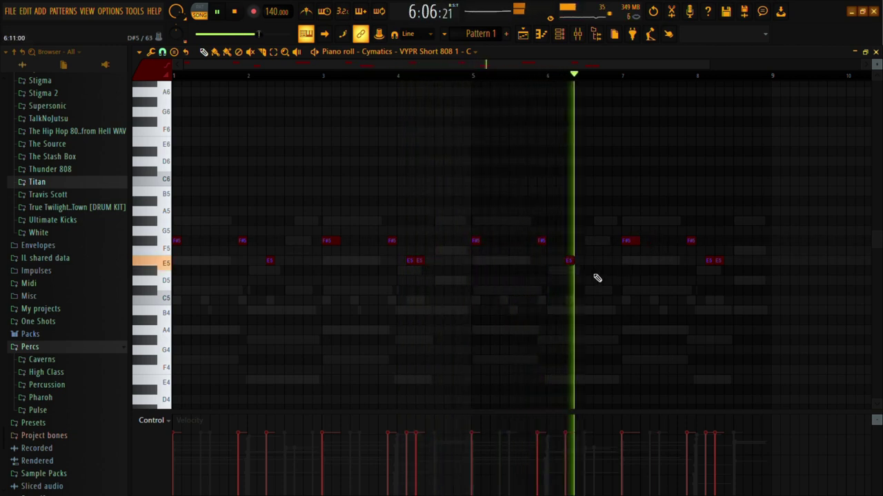
{"action": "left_click", "coordinate": [876, 52]}
Step: Load Cymatics - Nuke 808 - C from the Thunder 808 folder into a clone of the Short 808 channel and delete the original channel
{"action": "left_click", "coordinate": [560, 34]}
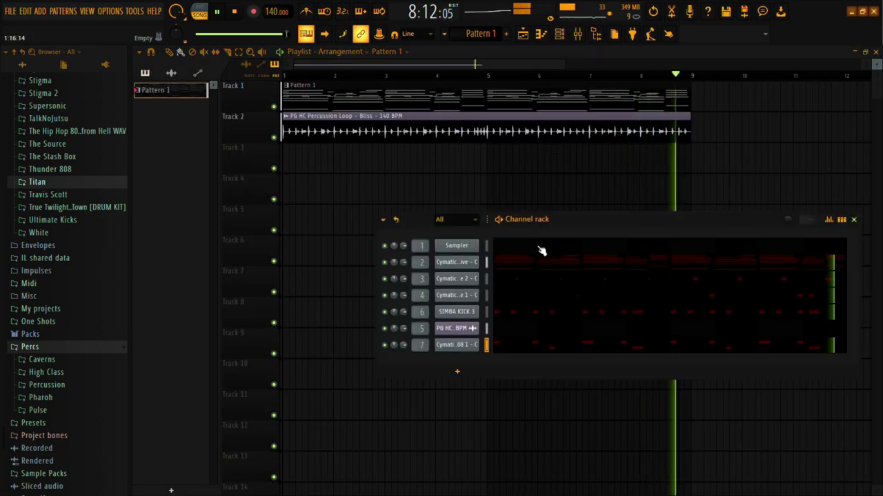
{"action": "left_click", "coordinate": [540, 342]}
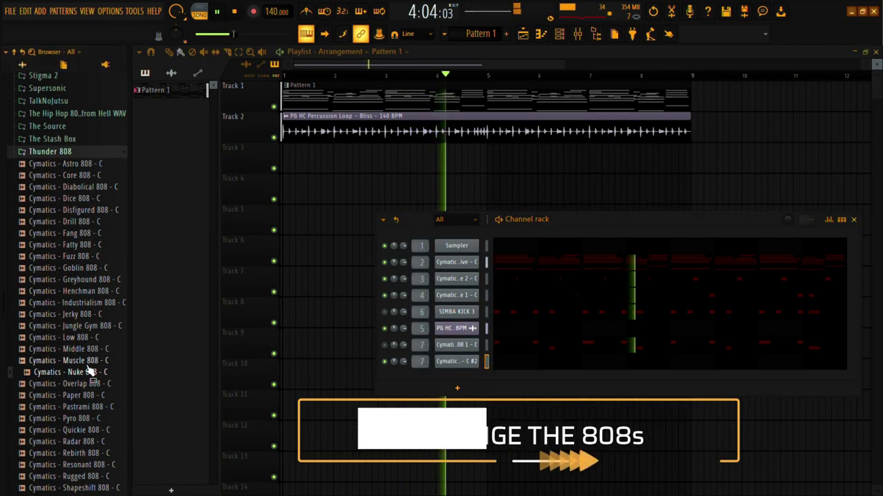
{"action": "left_click", "coordinate": [88, 327]}
{"action": "left_click", "coordinate": [93, 373]}
{"action": "left_click_drag", "start_coordinate": [411, 373], "coordinate": [453, 360]}
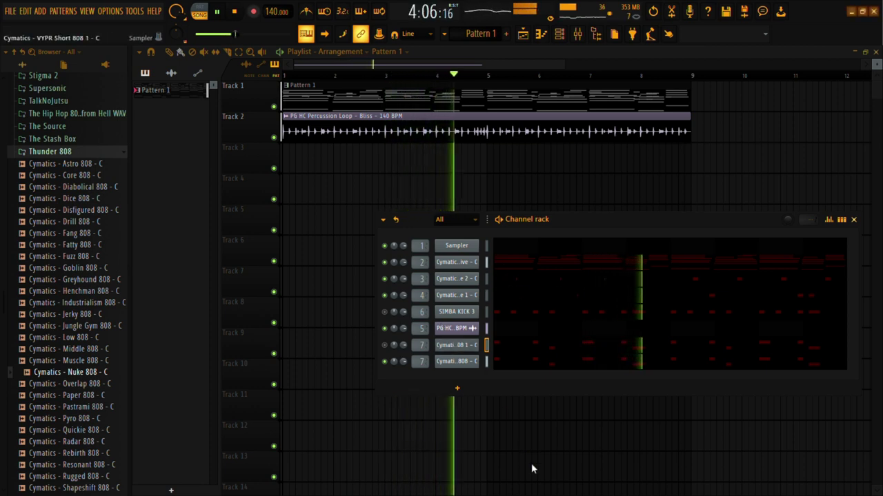
{"action": "key", "text": "alt+Delete"}
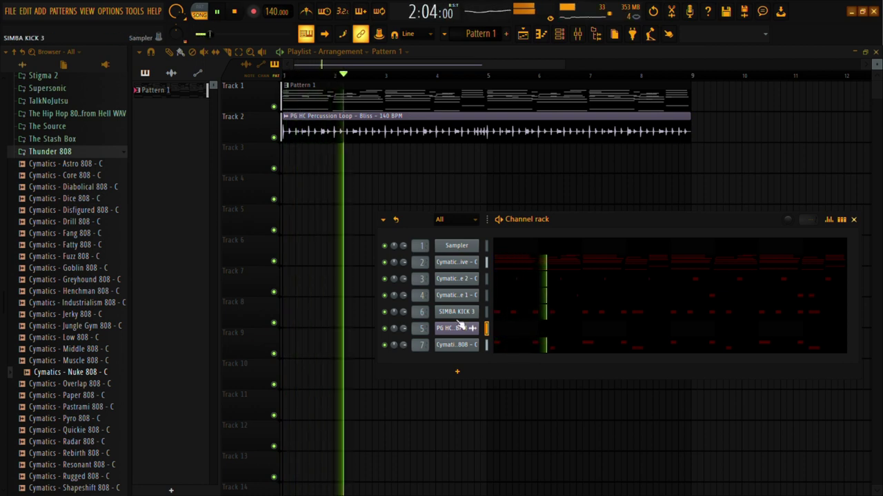
Step: Check the Nuke 808's sampler settings and the envelope and sample settings of SIMBA KICK 3
{"action": "left_click", "coordinate": [457, 345]}
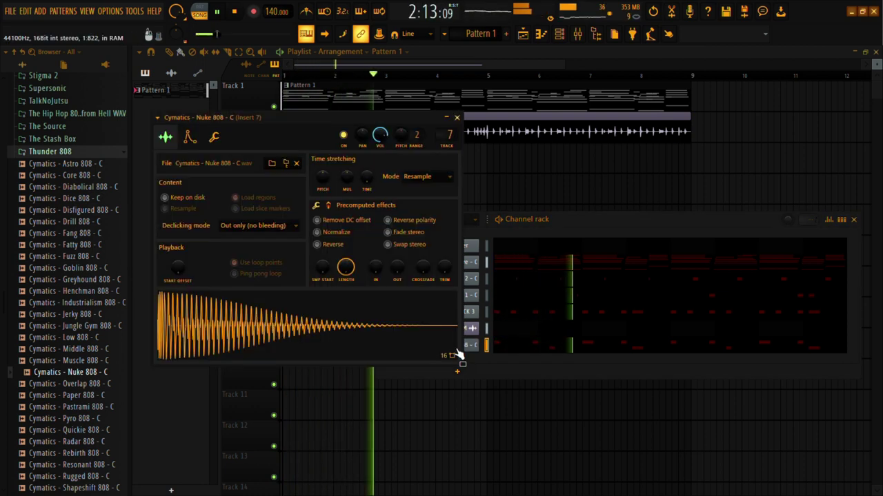
{"action": "left_click", "coordinate": [457, 119]}
{"action": "left_click", "coordinate": [449, 311]}
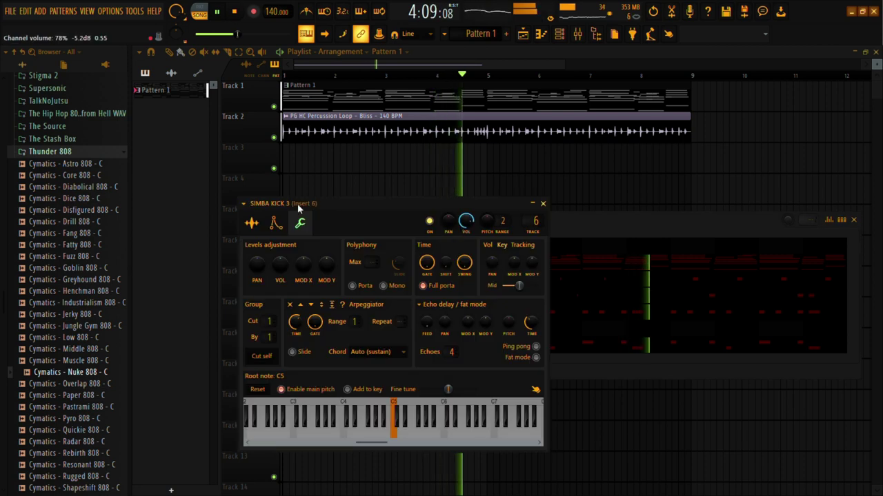
{"action": "left_click", "coordinate": [275, 223]}
{"action": "left_click", "coordinate": [251, 222]}
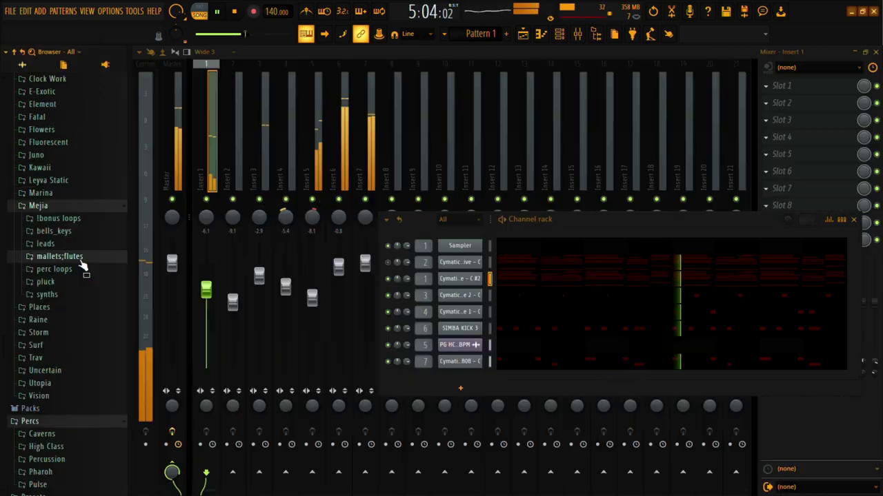
Step: Load noah - nono flute from Mejia's mallets;flutes folder into the cloned melody channel and lower mixer Insert 1 to -7.7 dB
{"action": "left_click", "coordinate": [59, 255]}
{"action": "left_click", "coordinate": [74, 338]}
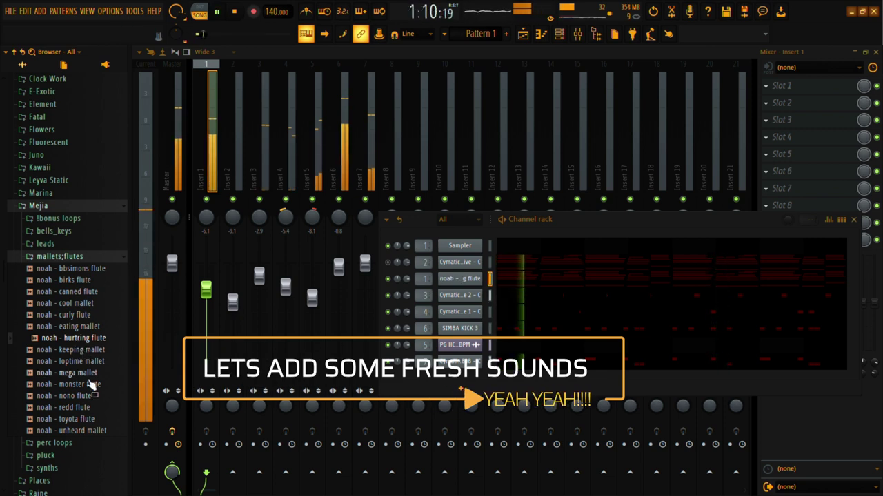
{"action": "scroll", "coordinate": [89, 385], "scroll_direction": "down", "scroll_amount": 3}
{"action": "left_click", "coordinate": [72, 323]}
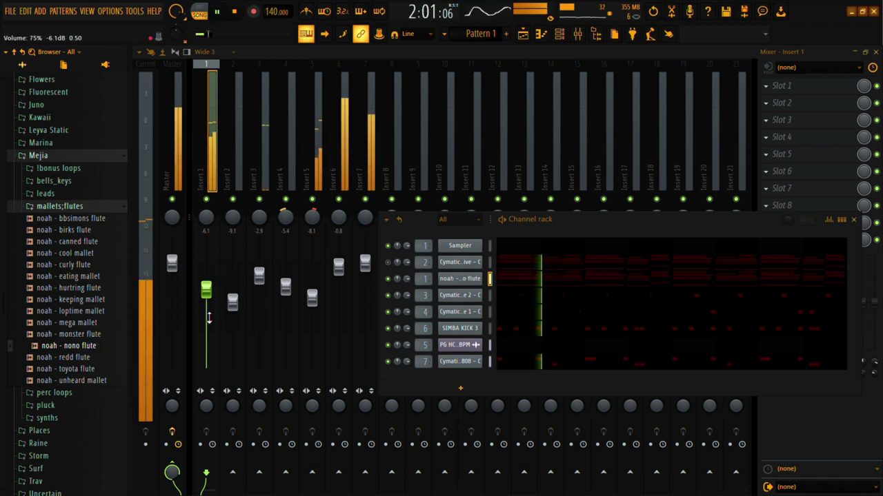
{"action": "left_click_drag", "start_coordinate": [206, 289], "coordinate": [208, 302]}
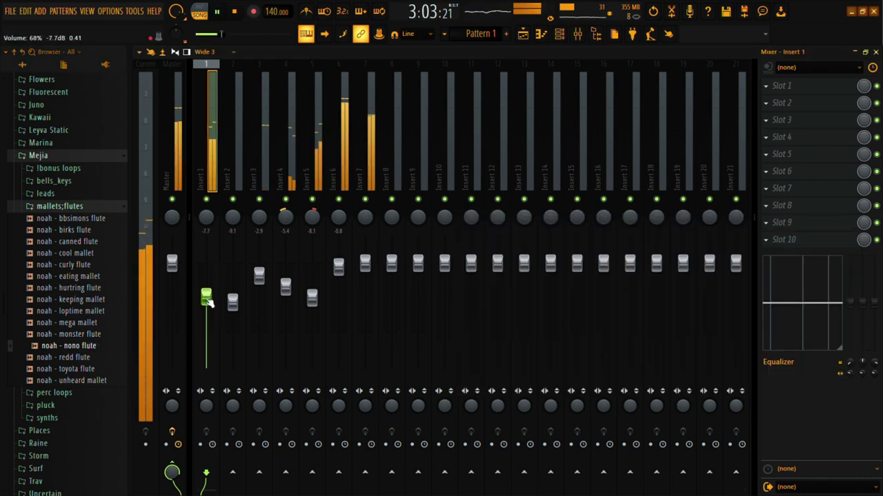
Step: Open the piano roll of the trav - mag vocal channel and audition the C#4 note
{"action": "left_click", "coordinate": [561, 35]}
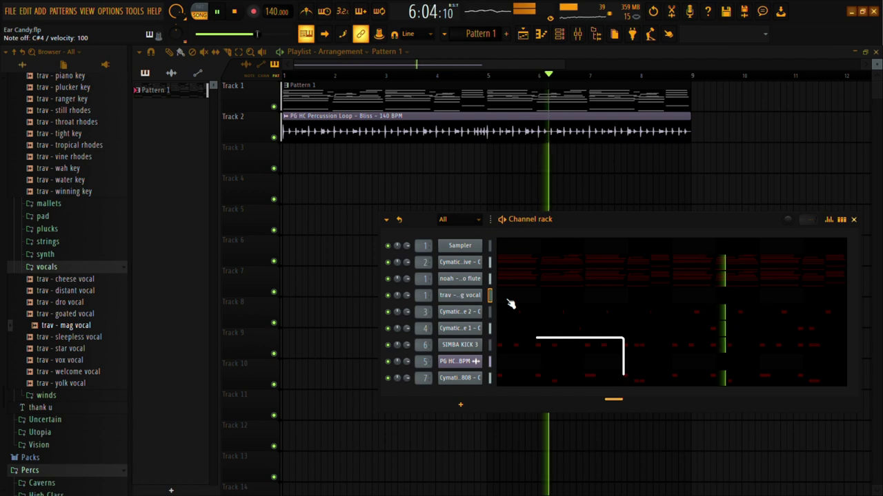
{"action": "key", "text": "F7"}
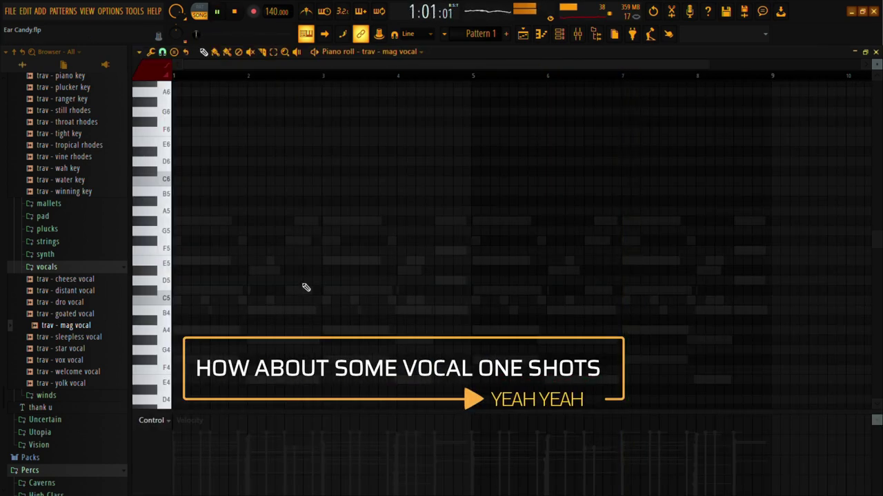
{"action": "scroll", "coordinate": [306, 288], "scroll_direction": "down", "scroll_amount": 2}
{"action": "key", "text": "s"}
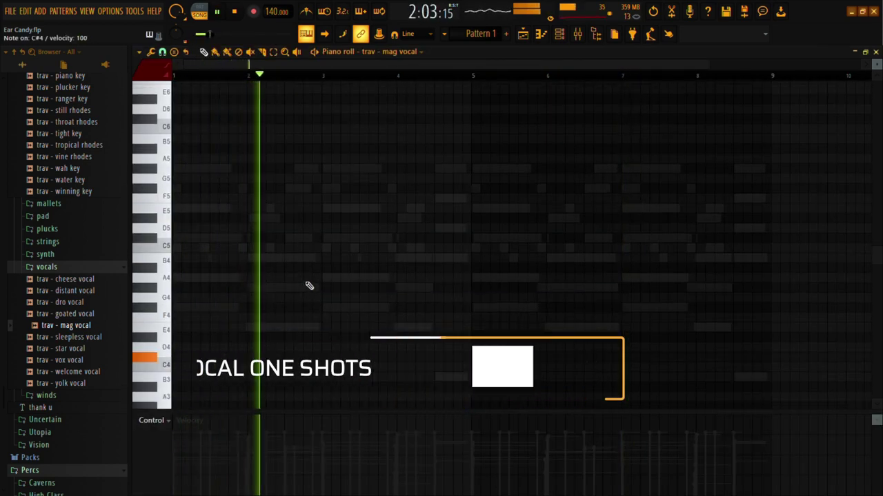
{"action": "scroll", "coordinate": [308, 287], "scroll_direction": "down", "scroll_amount": 2}
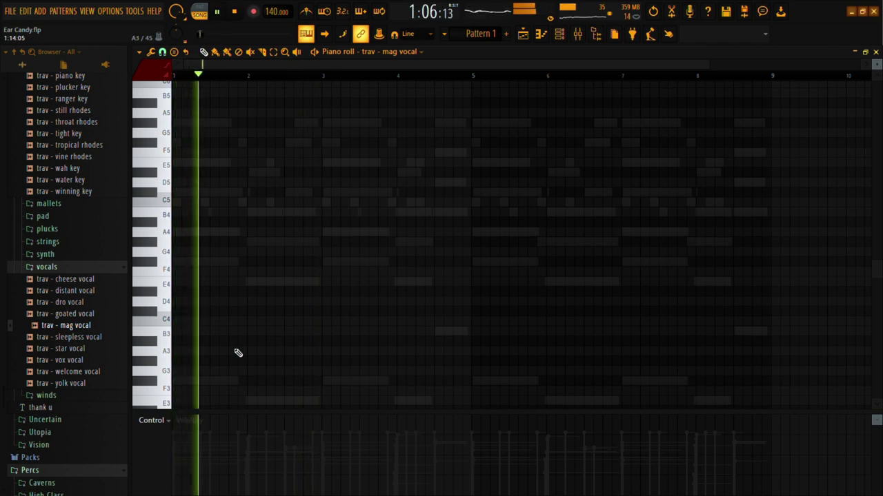
{"action": "left_click", "coordinate": [255, 302]}
{"action": "left_click_drag", "start_coordinate": [296, 304], "coordinate": [337, 305]}
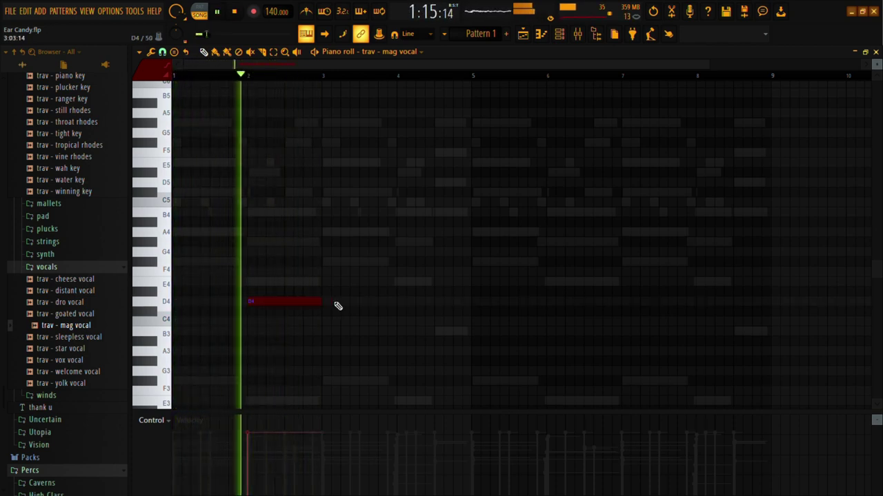
{"action": "key", "text": "space"}
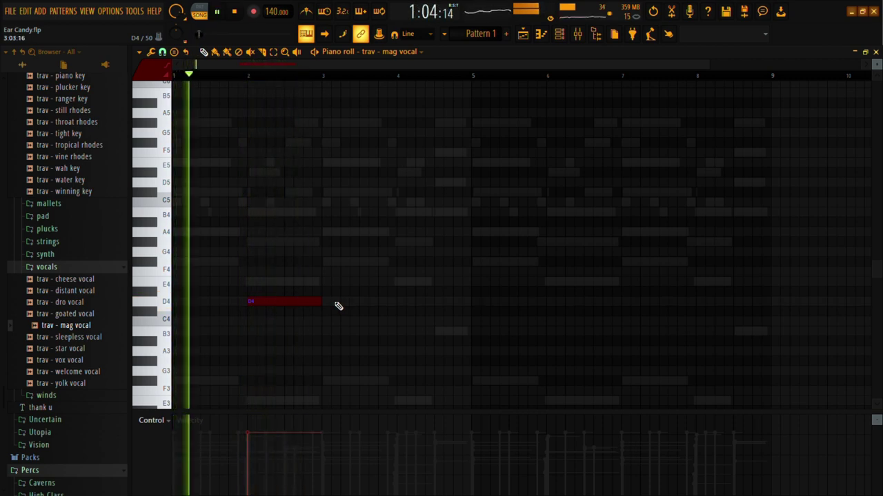
{"action": "right_click", "coordinate": [307, 303]}
Step: Add a one-bar C#4 note for the trav - mag vocal at the start of bar 2
{"action": "key", "text": "space"}
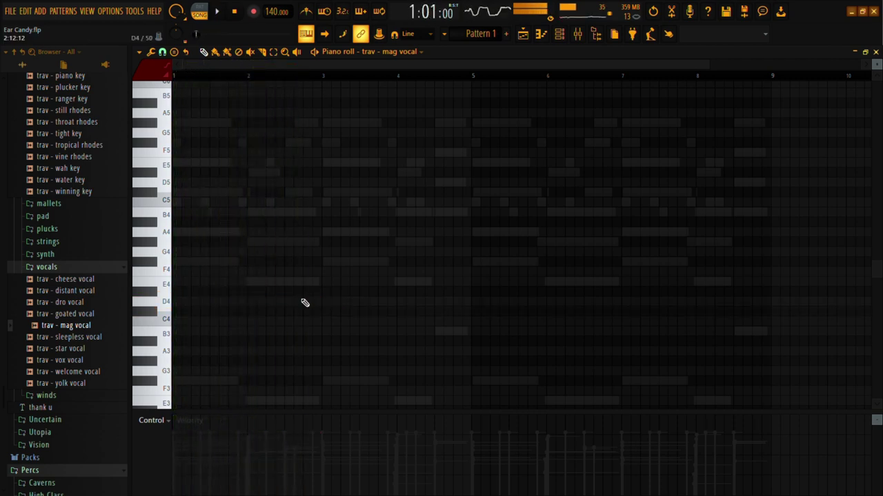
{"action": "left_click", "coordinate": [256, 312]}
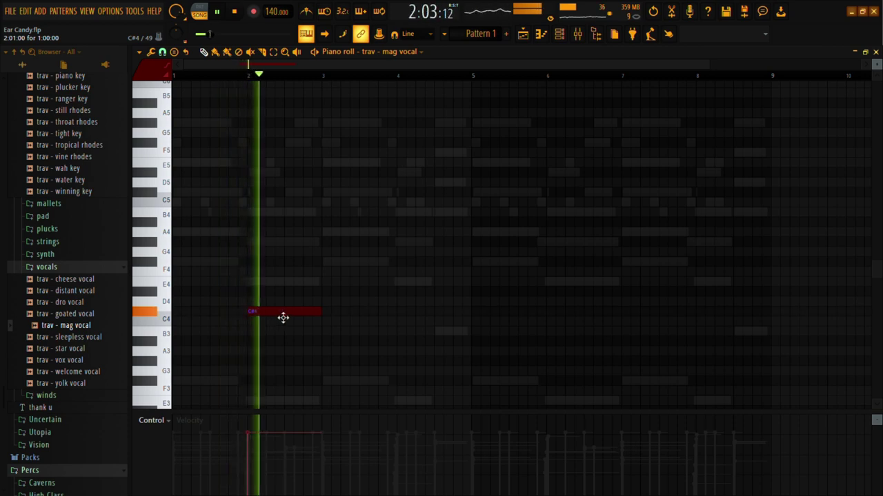
Step: Try a one-bar trav - mag vocal note at the start of bar 4, pitched to F#4
{"action": "left_click", "coordinate": [402, 244]}
{"action": "right_click", "coordinate": [417, 247]}
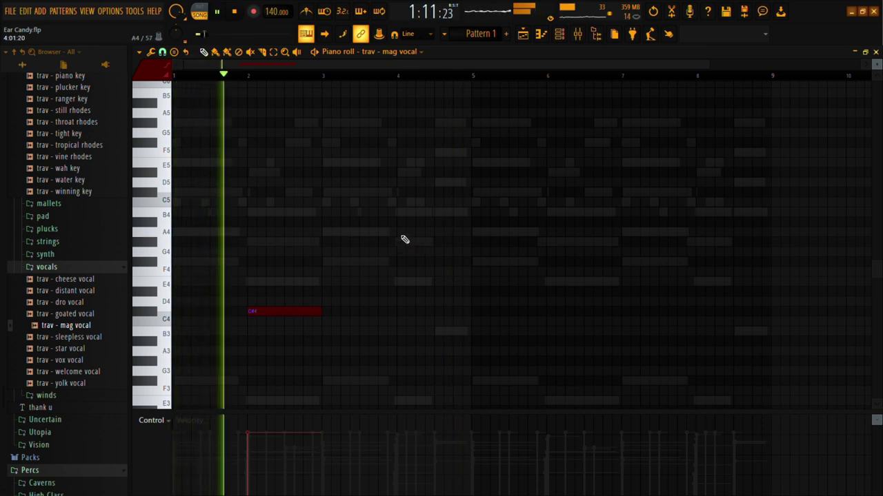
{"action": "left_click", "coordinate": [418, 227]}
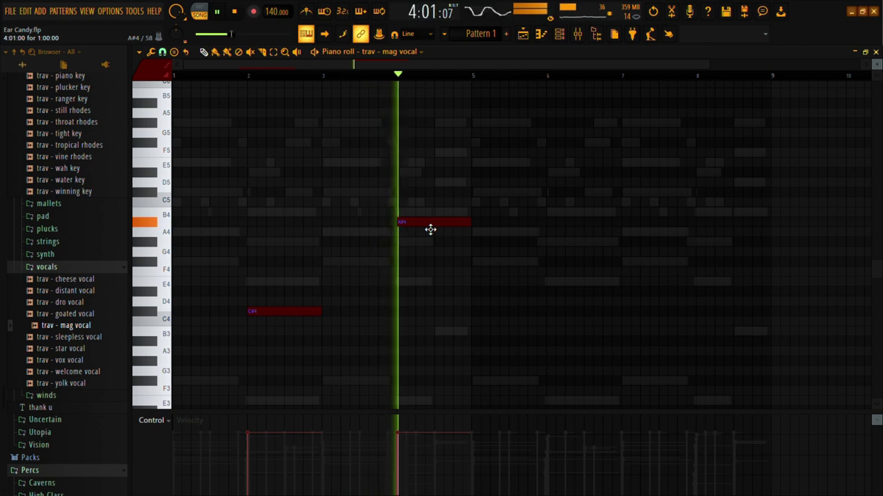
{"action": "left_click_drag", "start_coordinate": [430, 229], "coordinate": [429, 249]}
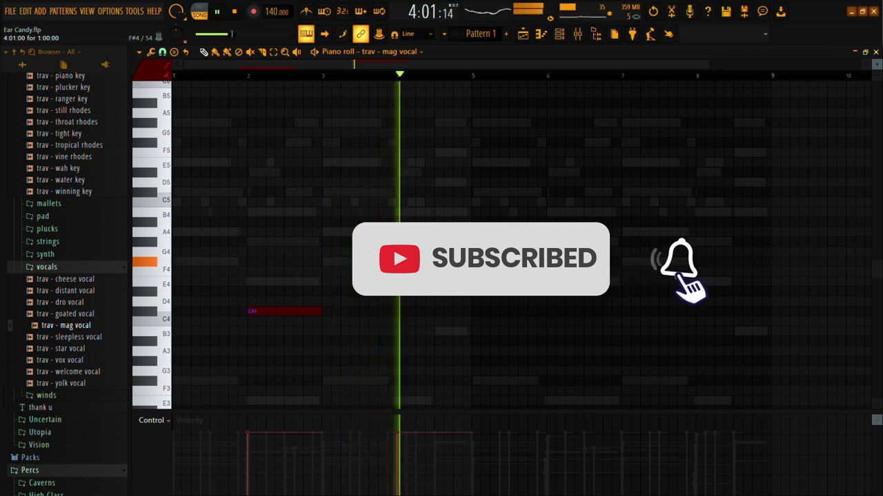
{"action": "left_click_drag", "start_coordinate": [435, 271], "coordinate": [436, 281]}
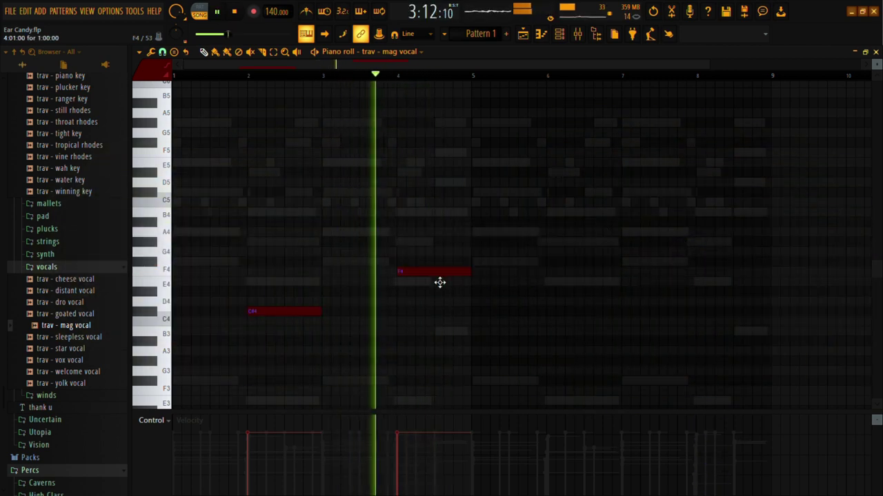
{"action": "mouse_move", "coordinate": [442, 270]}
{"action": "left_mouse_down"}
{"action": "mouse_move", "coordinate": [445, 256]}
{"action": "mouse_move", "coordinate": [446, 274]}
{"action": "left_mouse_up"}
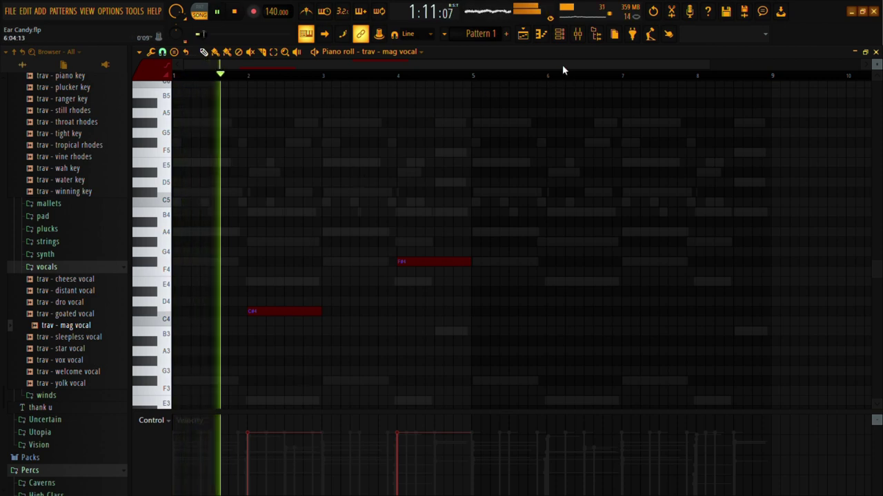
{"action": "left_click", "coordinate": [577, 35]}
{"action": "left_click", "coordinate": [576, 36]}
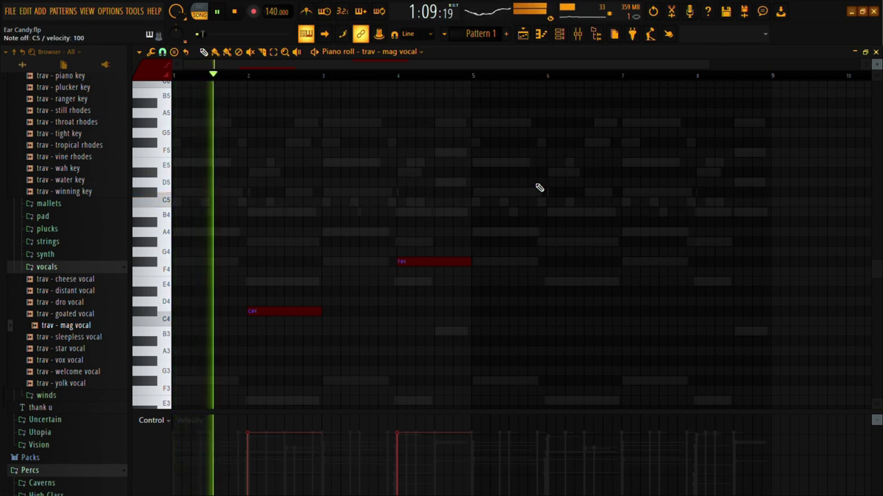
Step: Add a one-bar C#4 note at the start of bar 6 and replace bar 4's F#4 note with one at the start of bar 8
{"action": "left_click", "coordinate": [553, 314]}
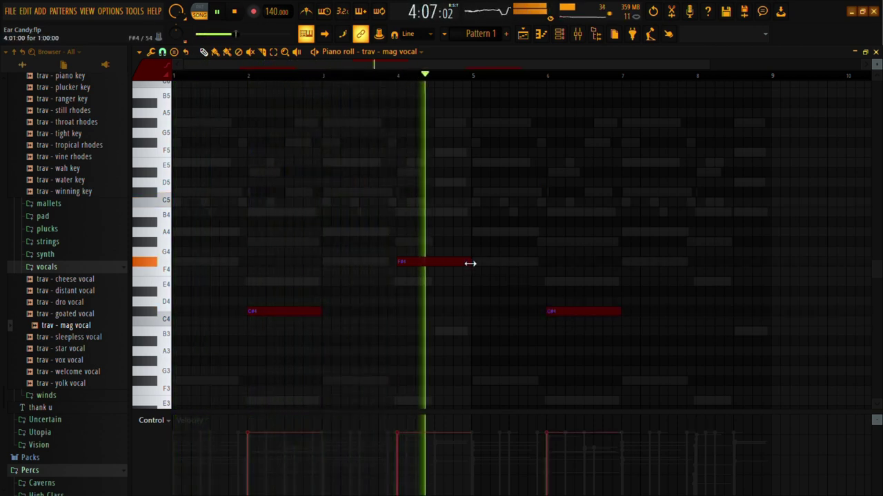
{"action": "right_click", "coordinate": [447, 260]}
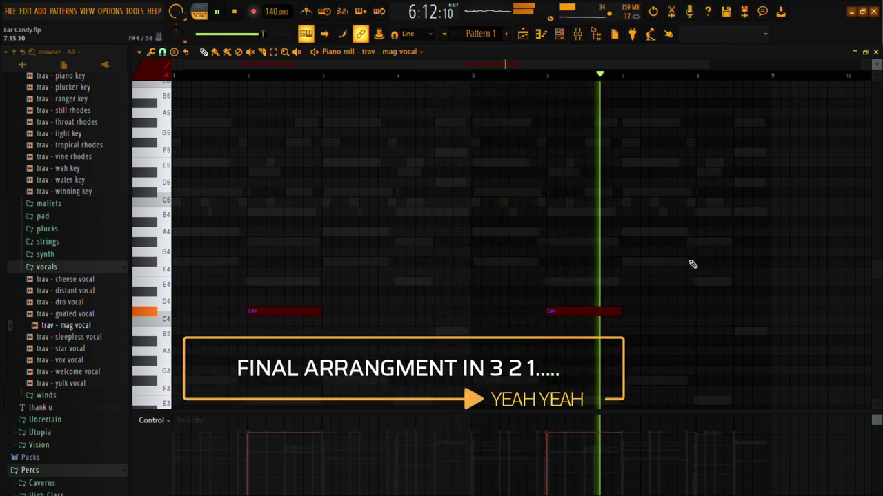
{"action": "left_click", "coordinate": [696, 262]}
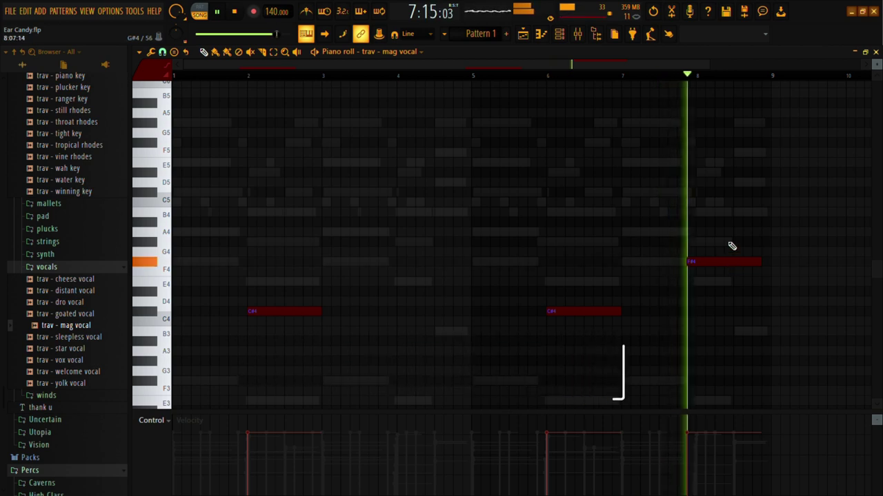
{"action": "left_click_drag", "start_coordinate": [711, 267], "coordinate": [721, 270]}
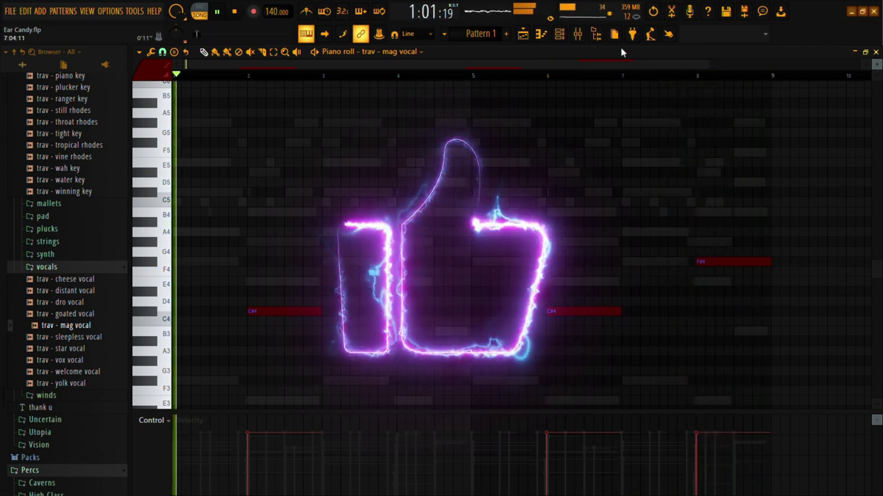
Step: Show the playlist with the channel rack and collapse the vocals and keys folders of the Trav library
{"action": "left_click", "coordinate": [523, 34]}
{"action": "left_click", "coordinate": [559, 38]}
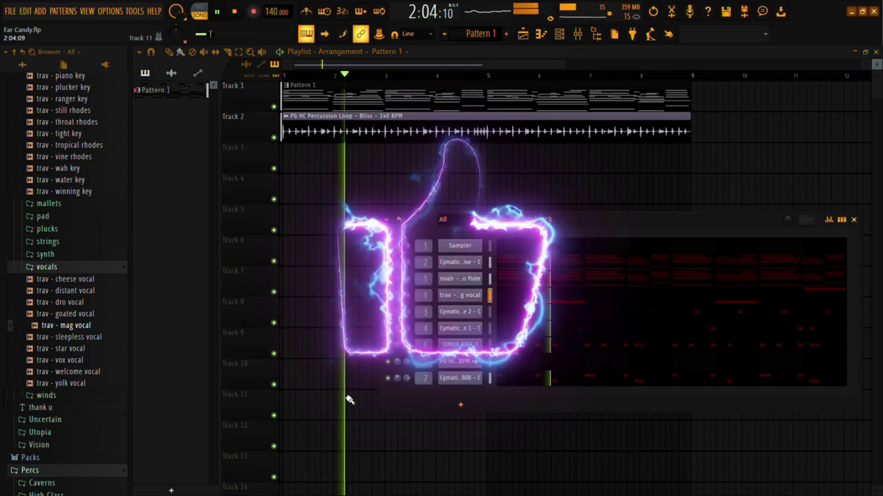
{"action": "scroll", "coordinate": [88, 278], "scroll_direction": "up", "scroll_amount": 6}
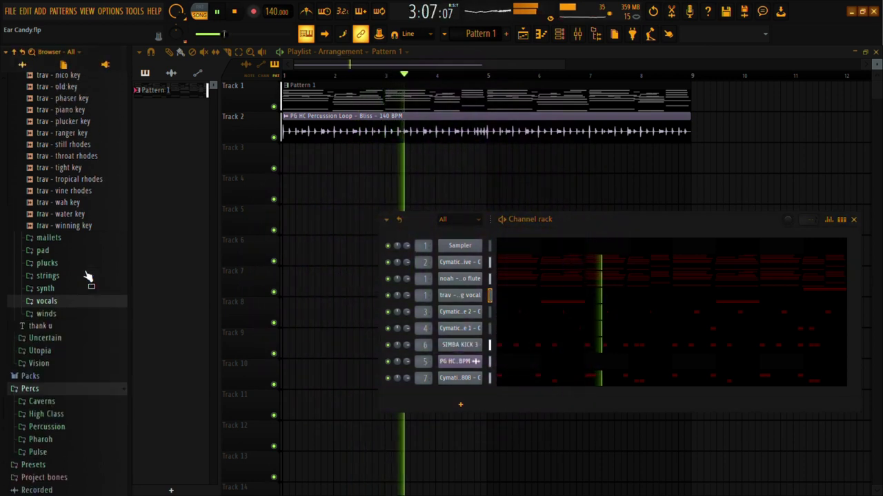
{"action": "scroll", "coordinate": [69, 284], "scroll_direction": "up", "scroll_amount": 3}
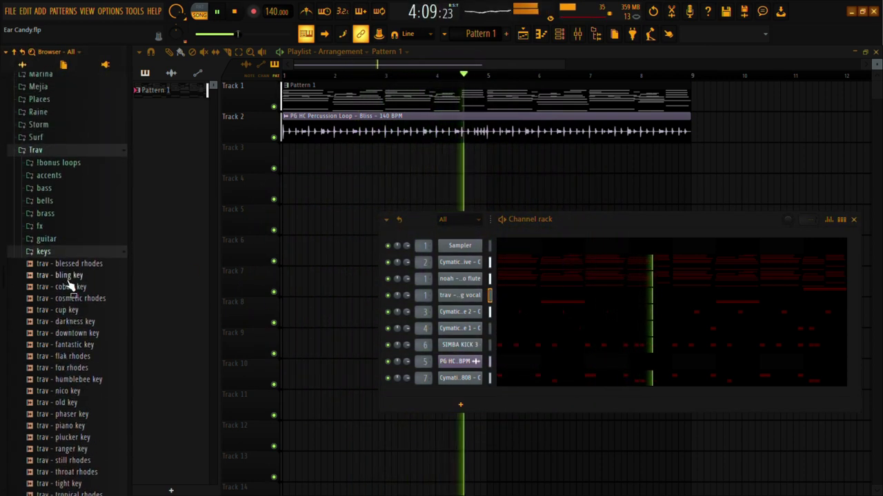
{"action": "left_click", "coordinate": [88, 252]}
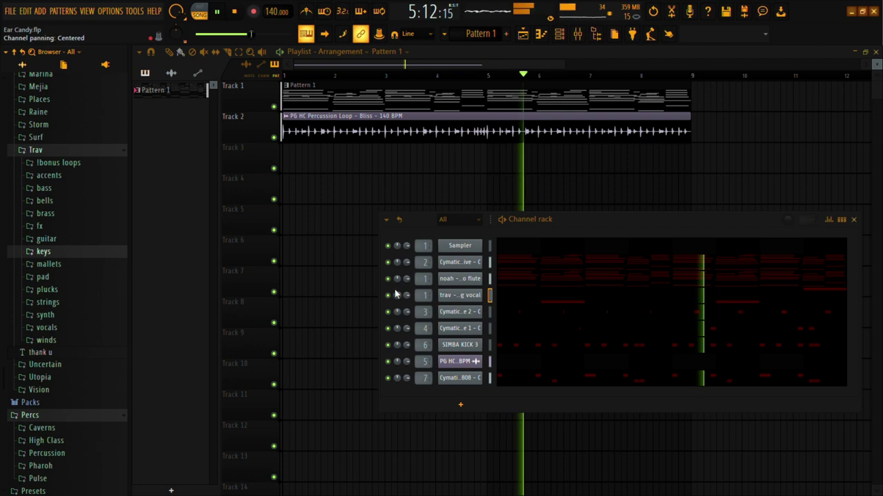